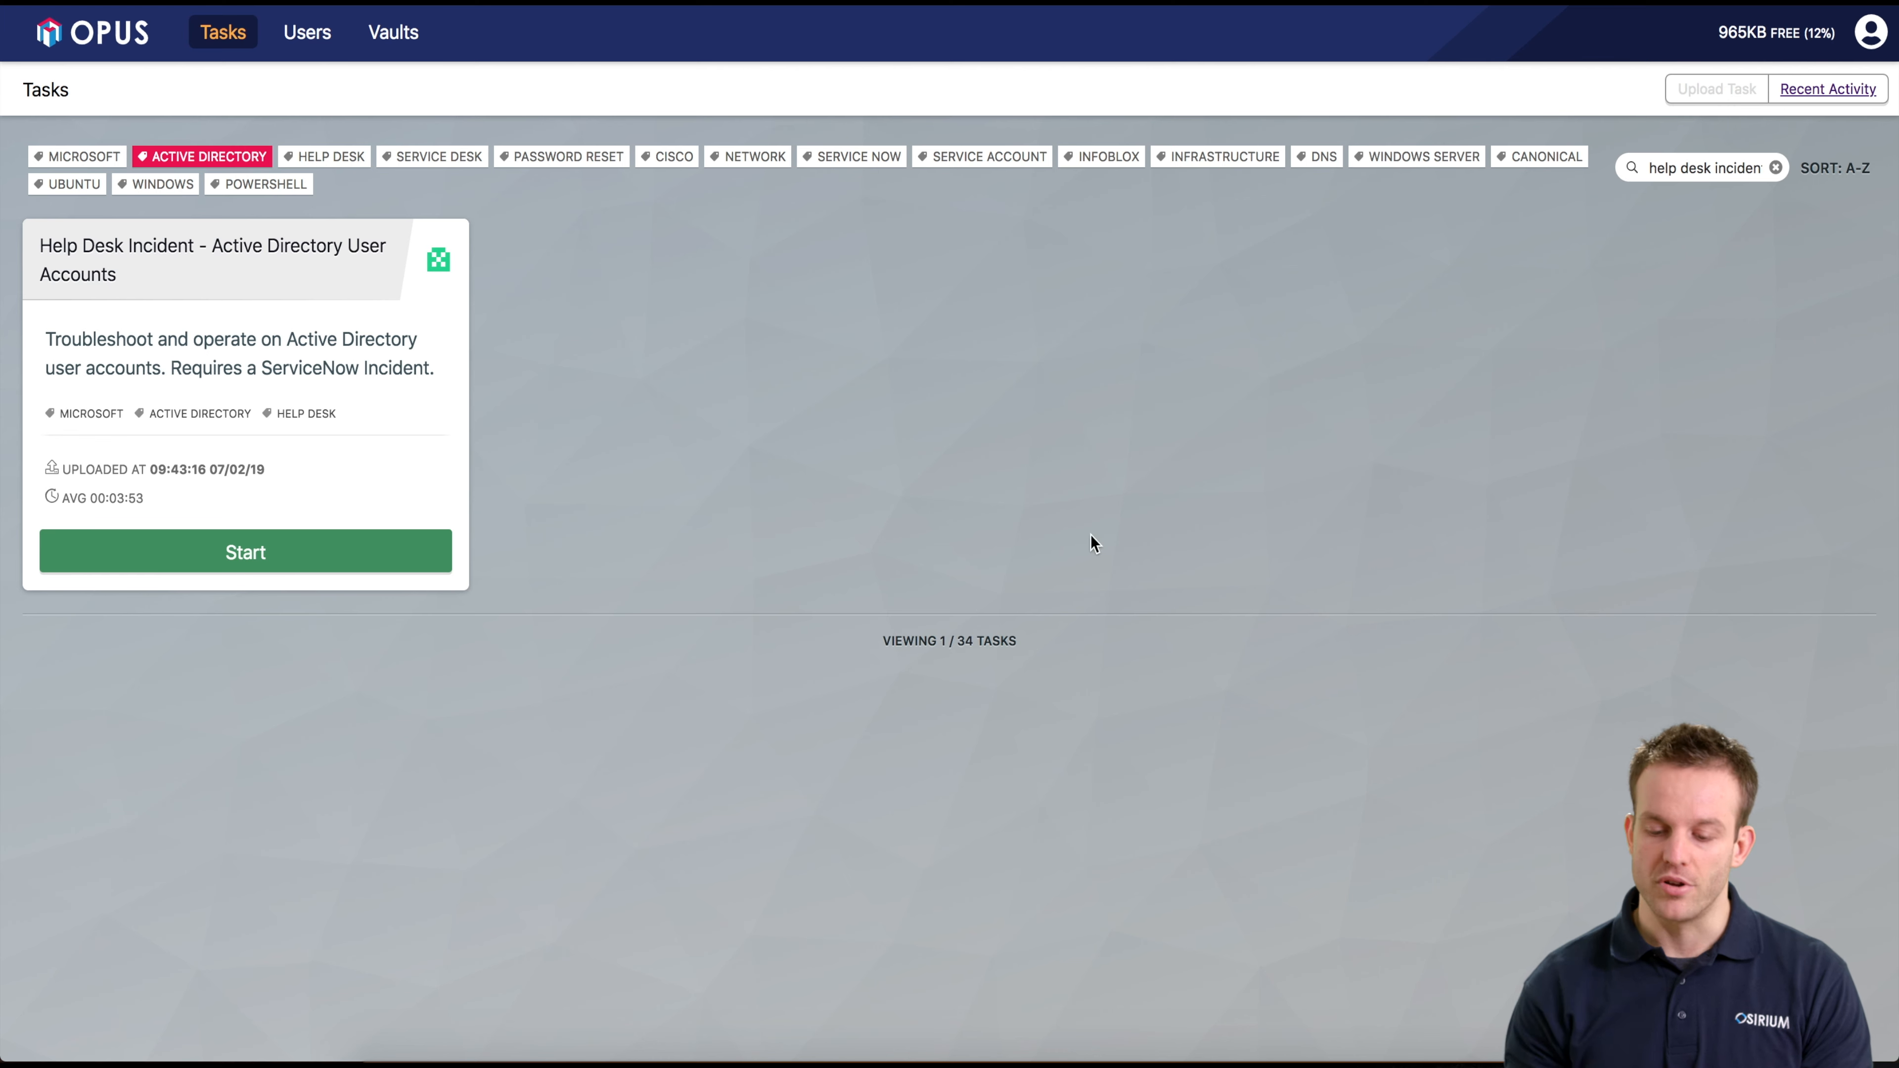
Step: Launch the Help Desk Incident Active Directory task and begin its workflow
{"action": "left_click", "coordinate": [374, 554]}
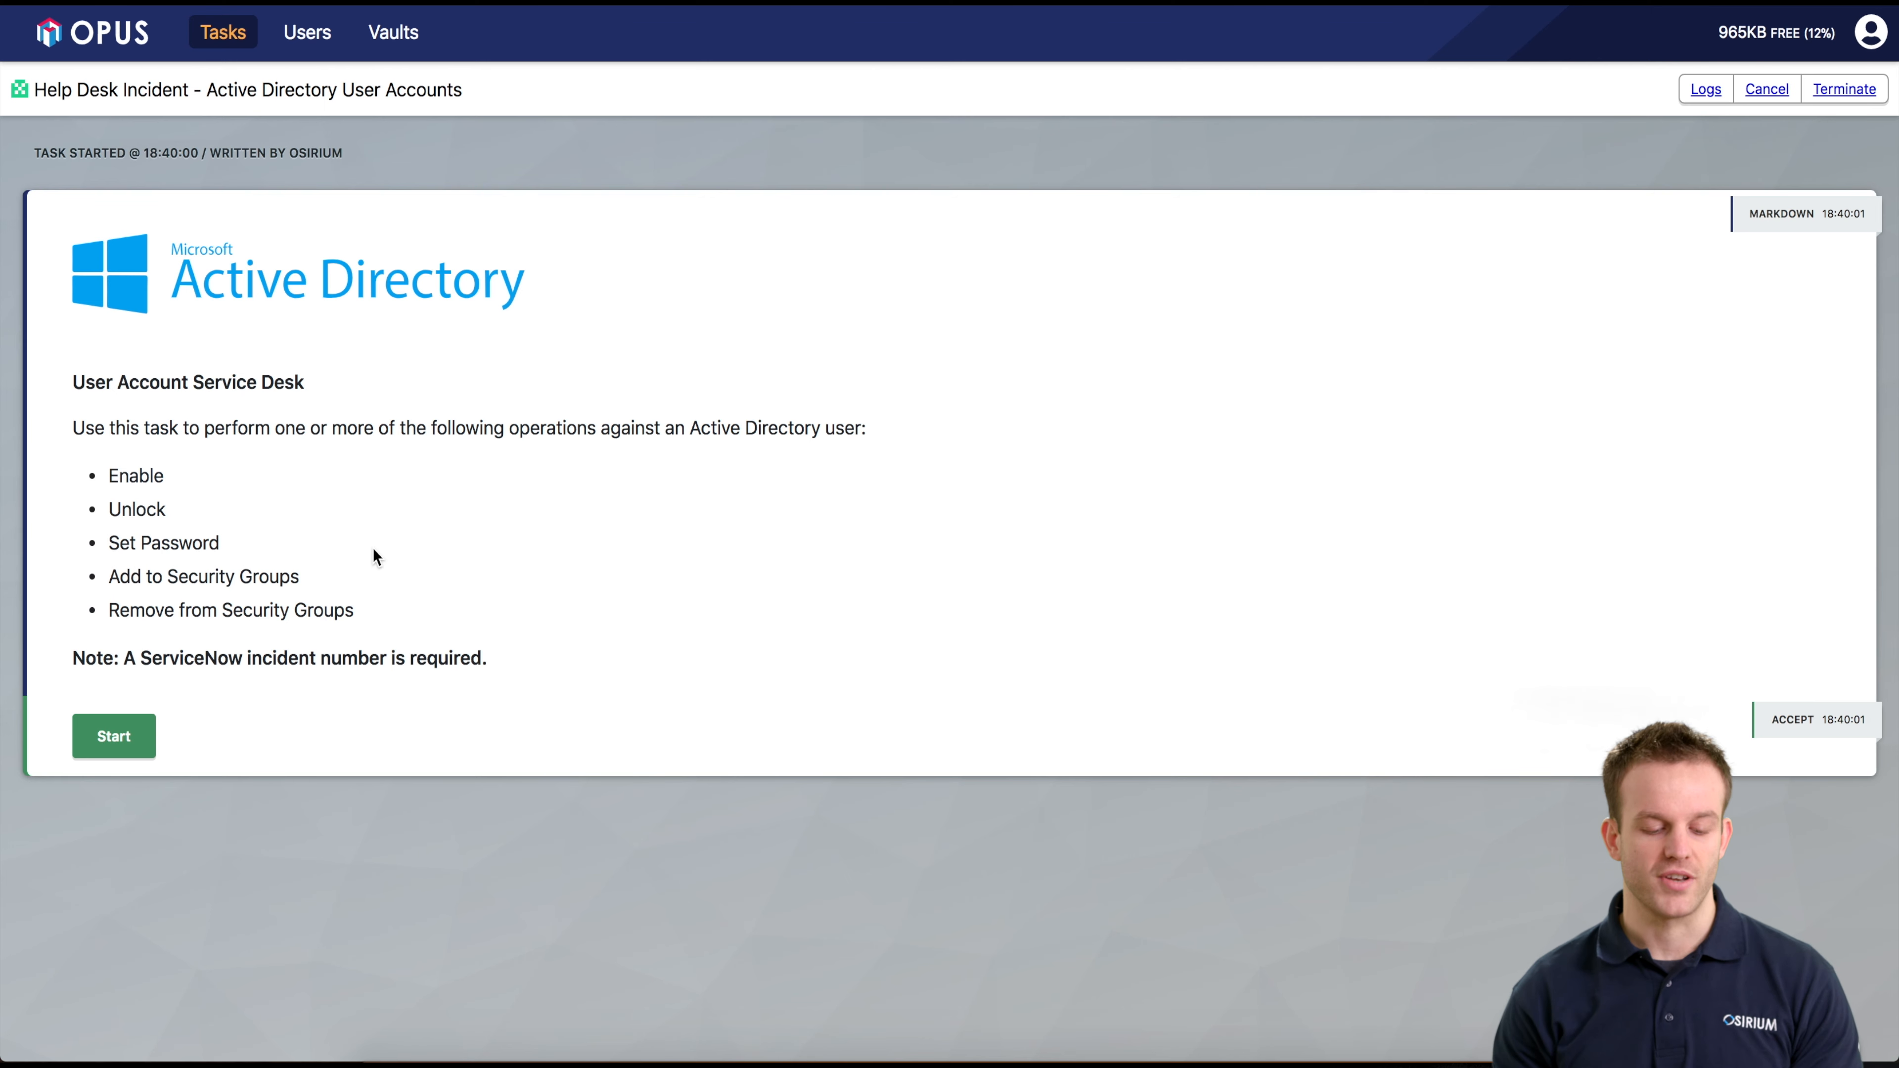
{"action": "left_click", "coordinate": [140, 740]}
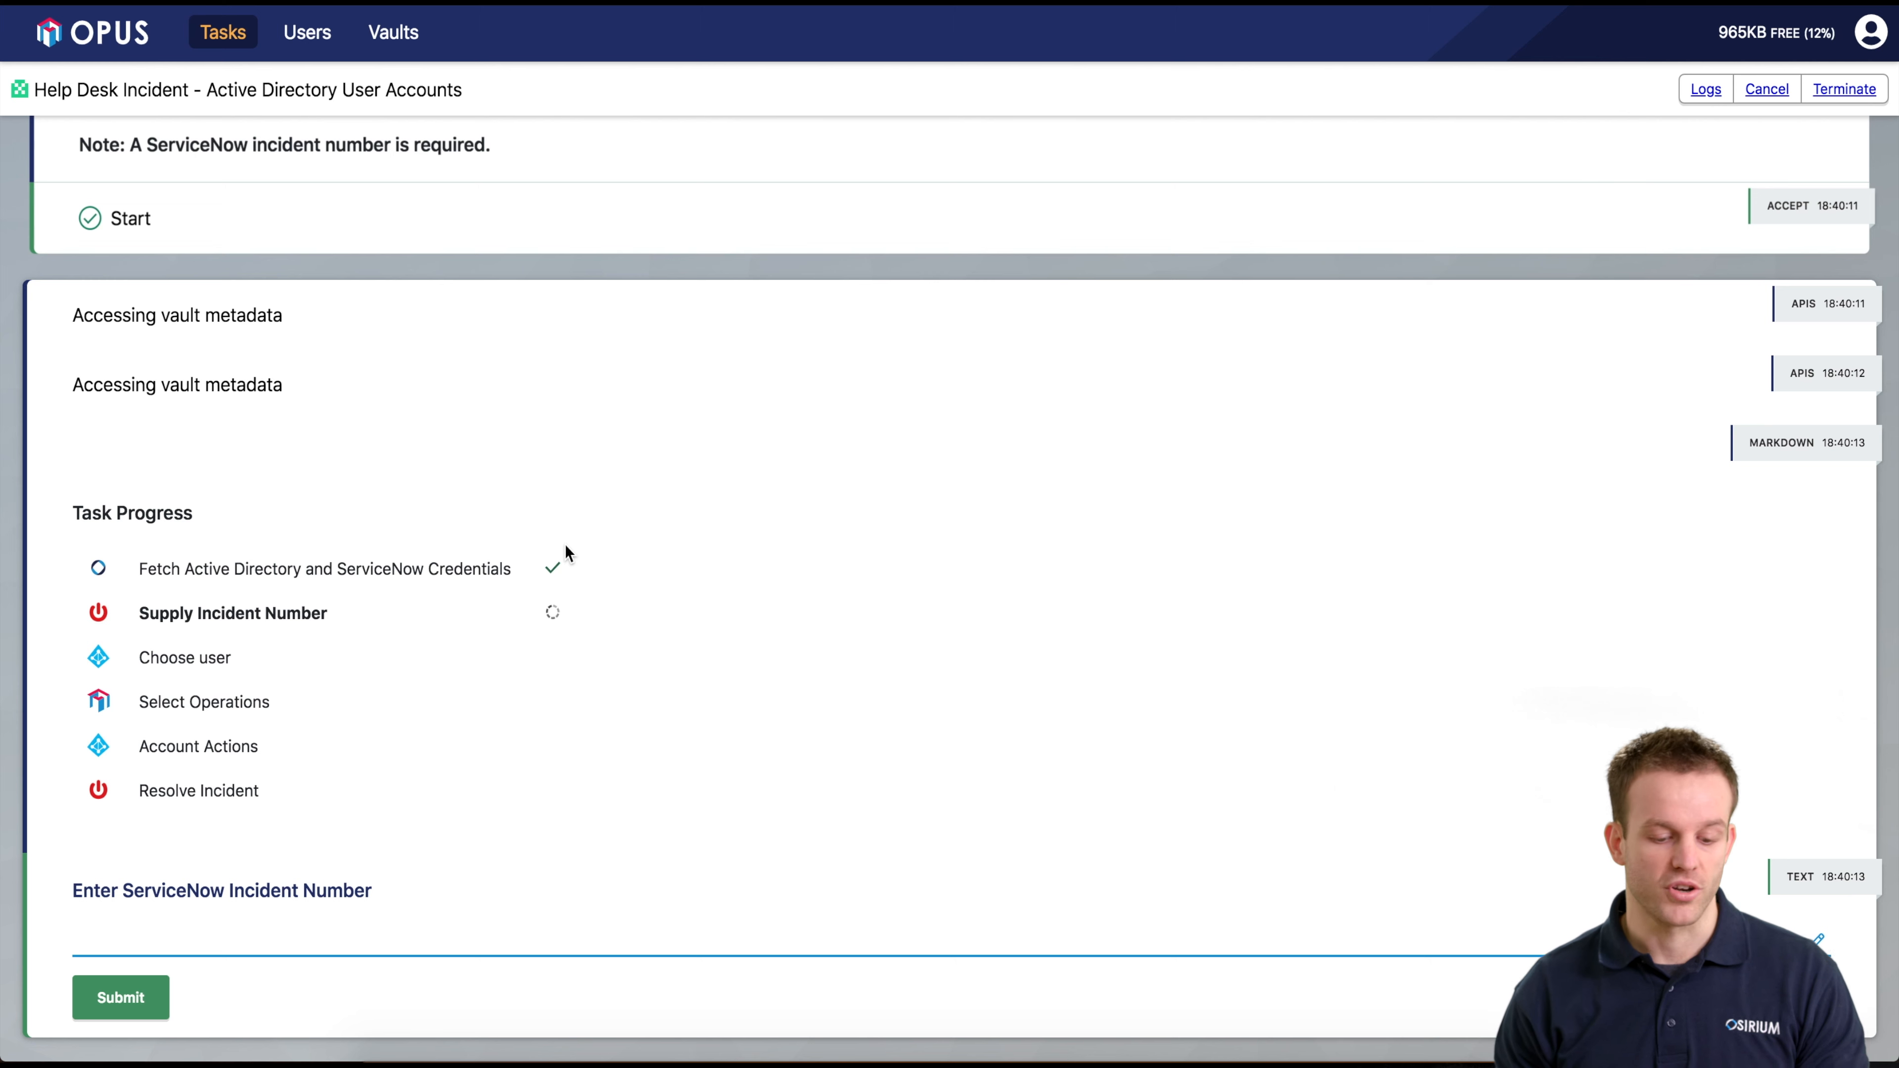
Step: Submit incident number OPUS-123 and review its locked-account report
{"action": "left_click", "coordinate": [438, 619]}
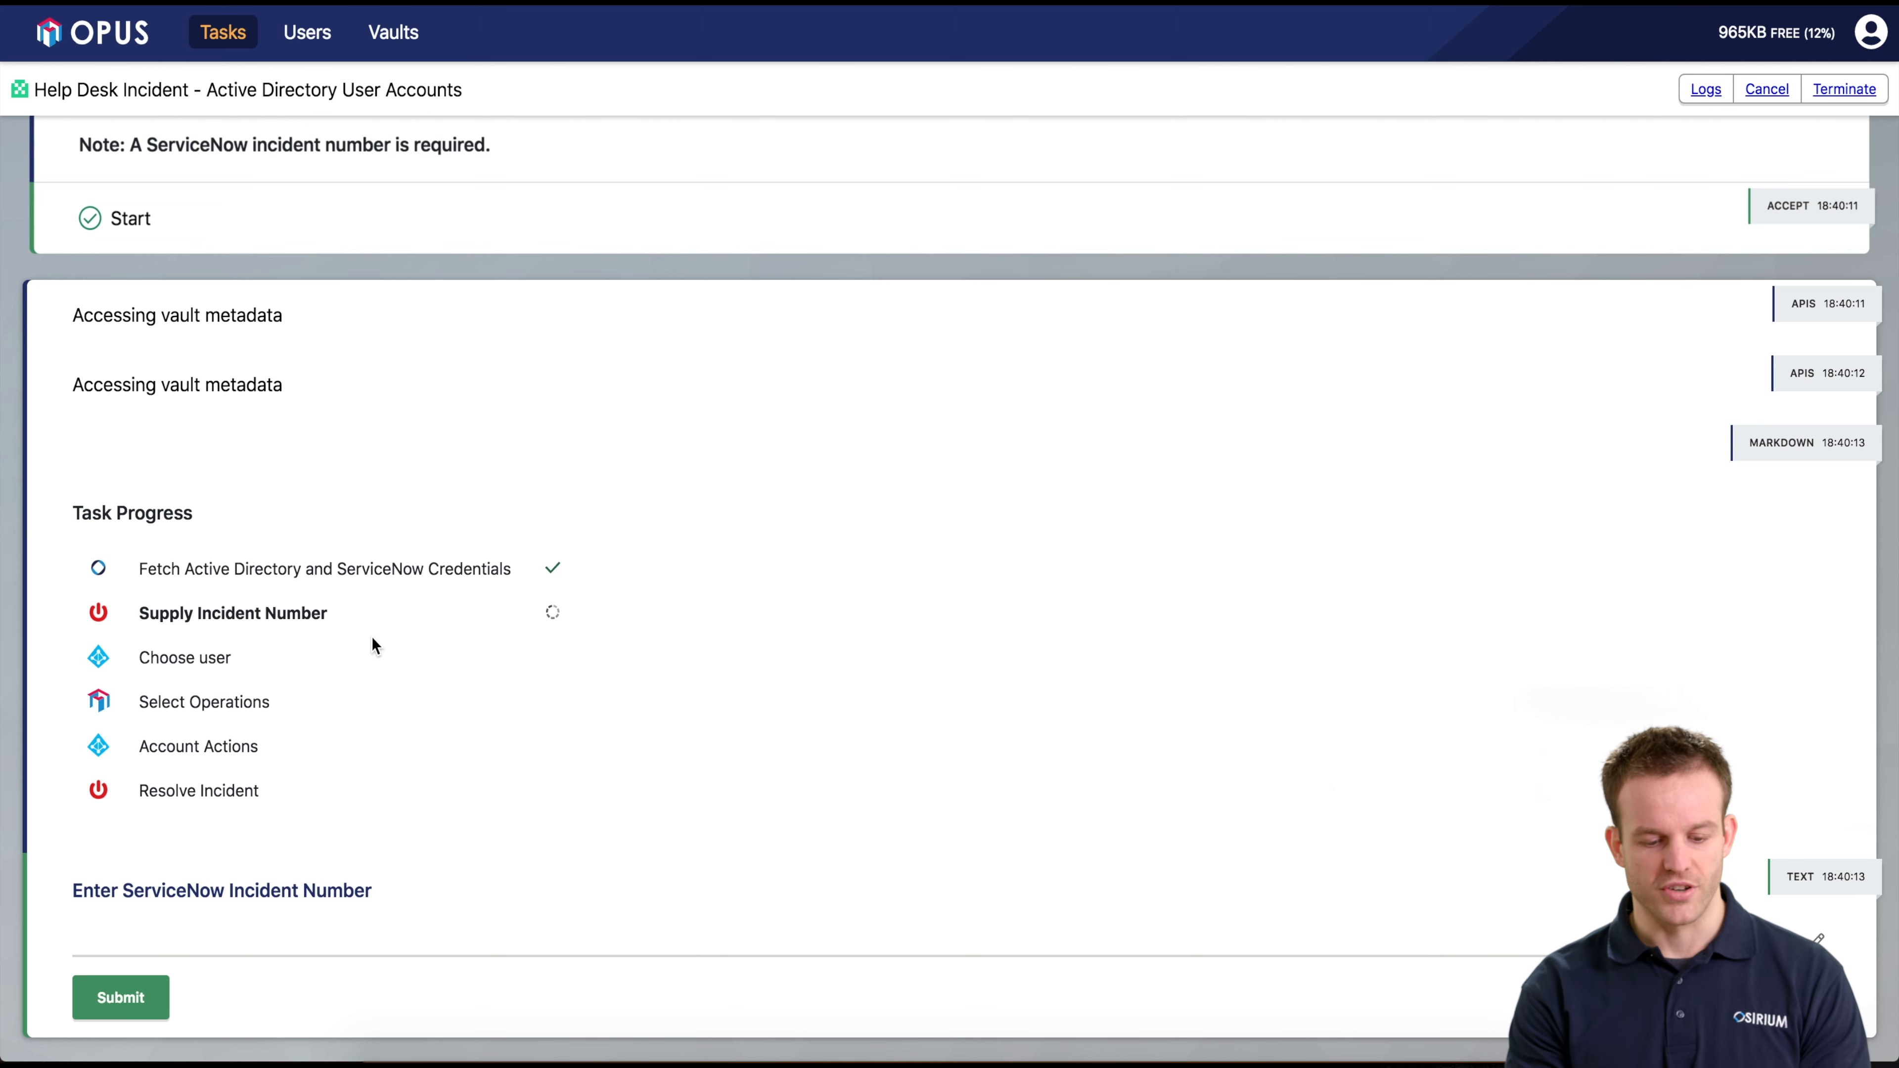
{"action": "left_click", "coordinate": [413, 928]}
{"action": "type", "text": "OPUS-123"}
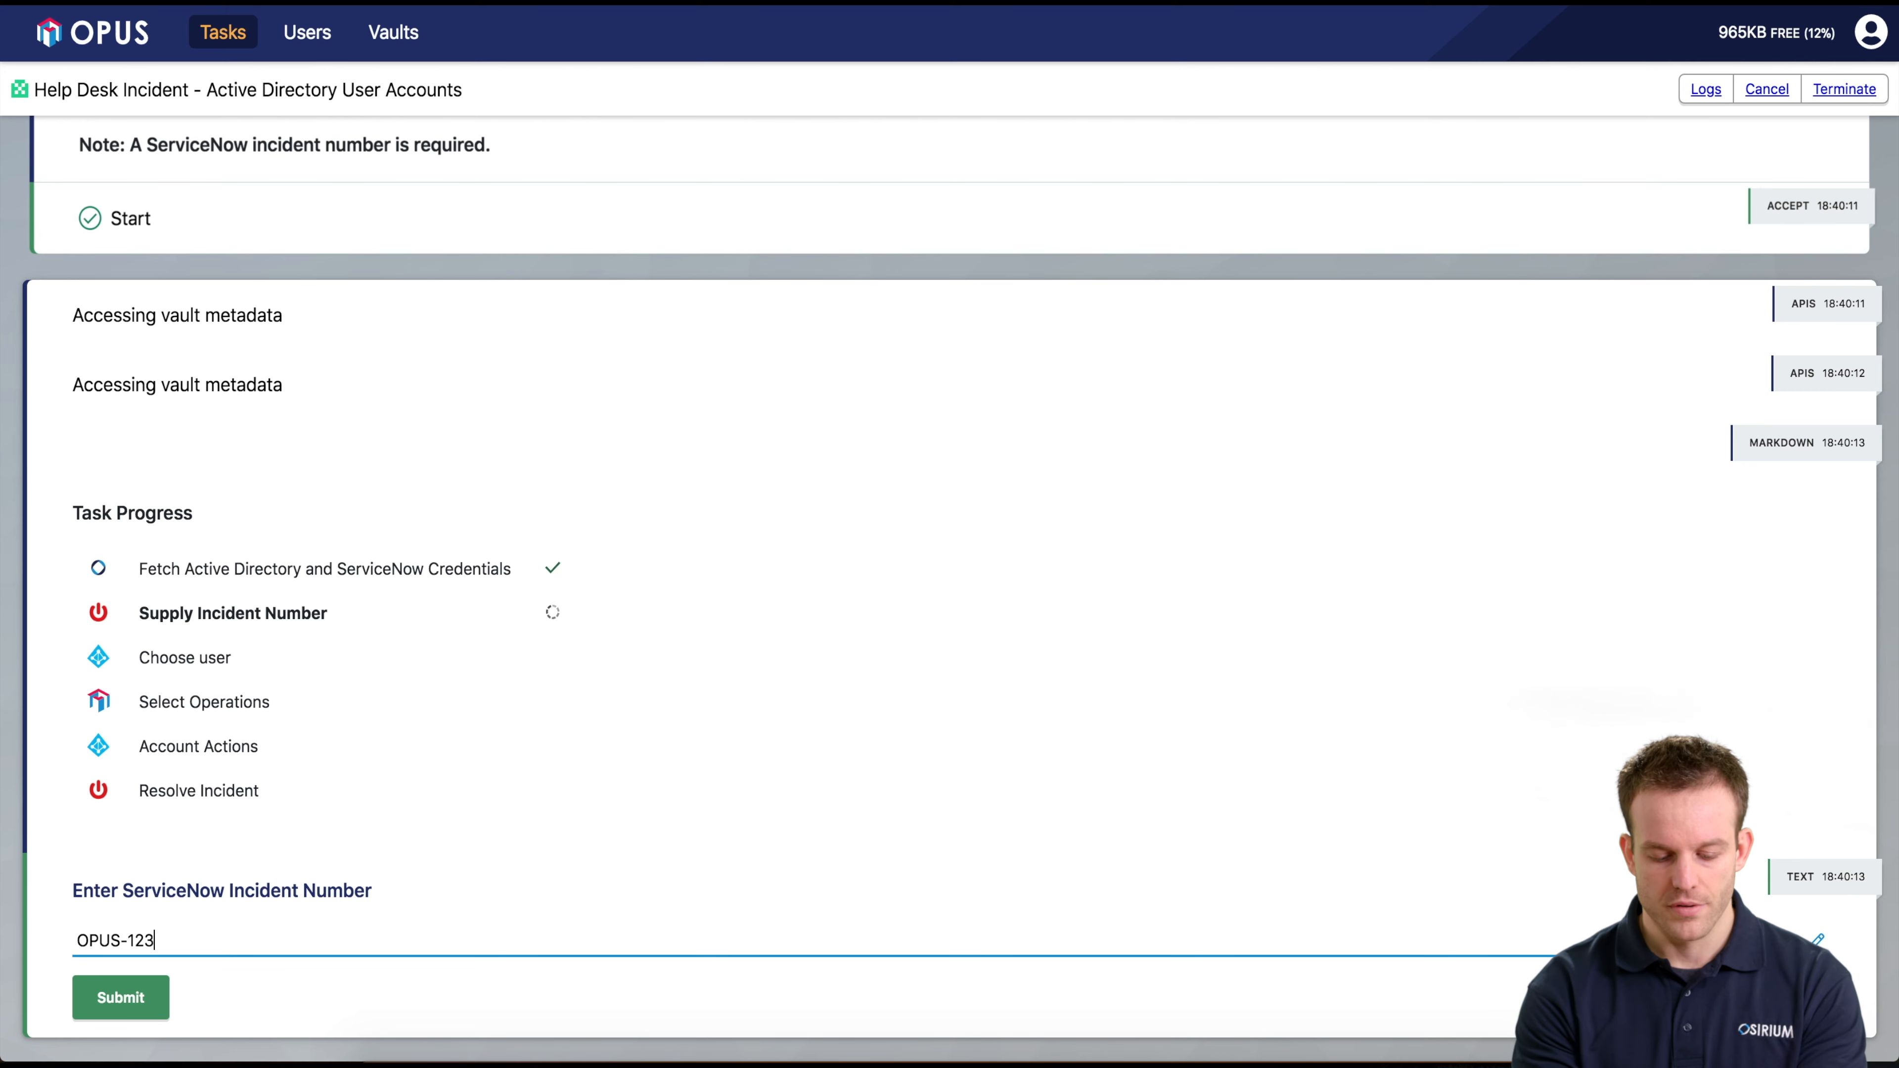
{"action": "left_click", "coordinate": [134, 1015]}
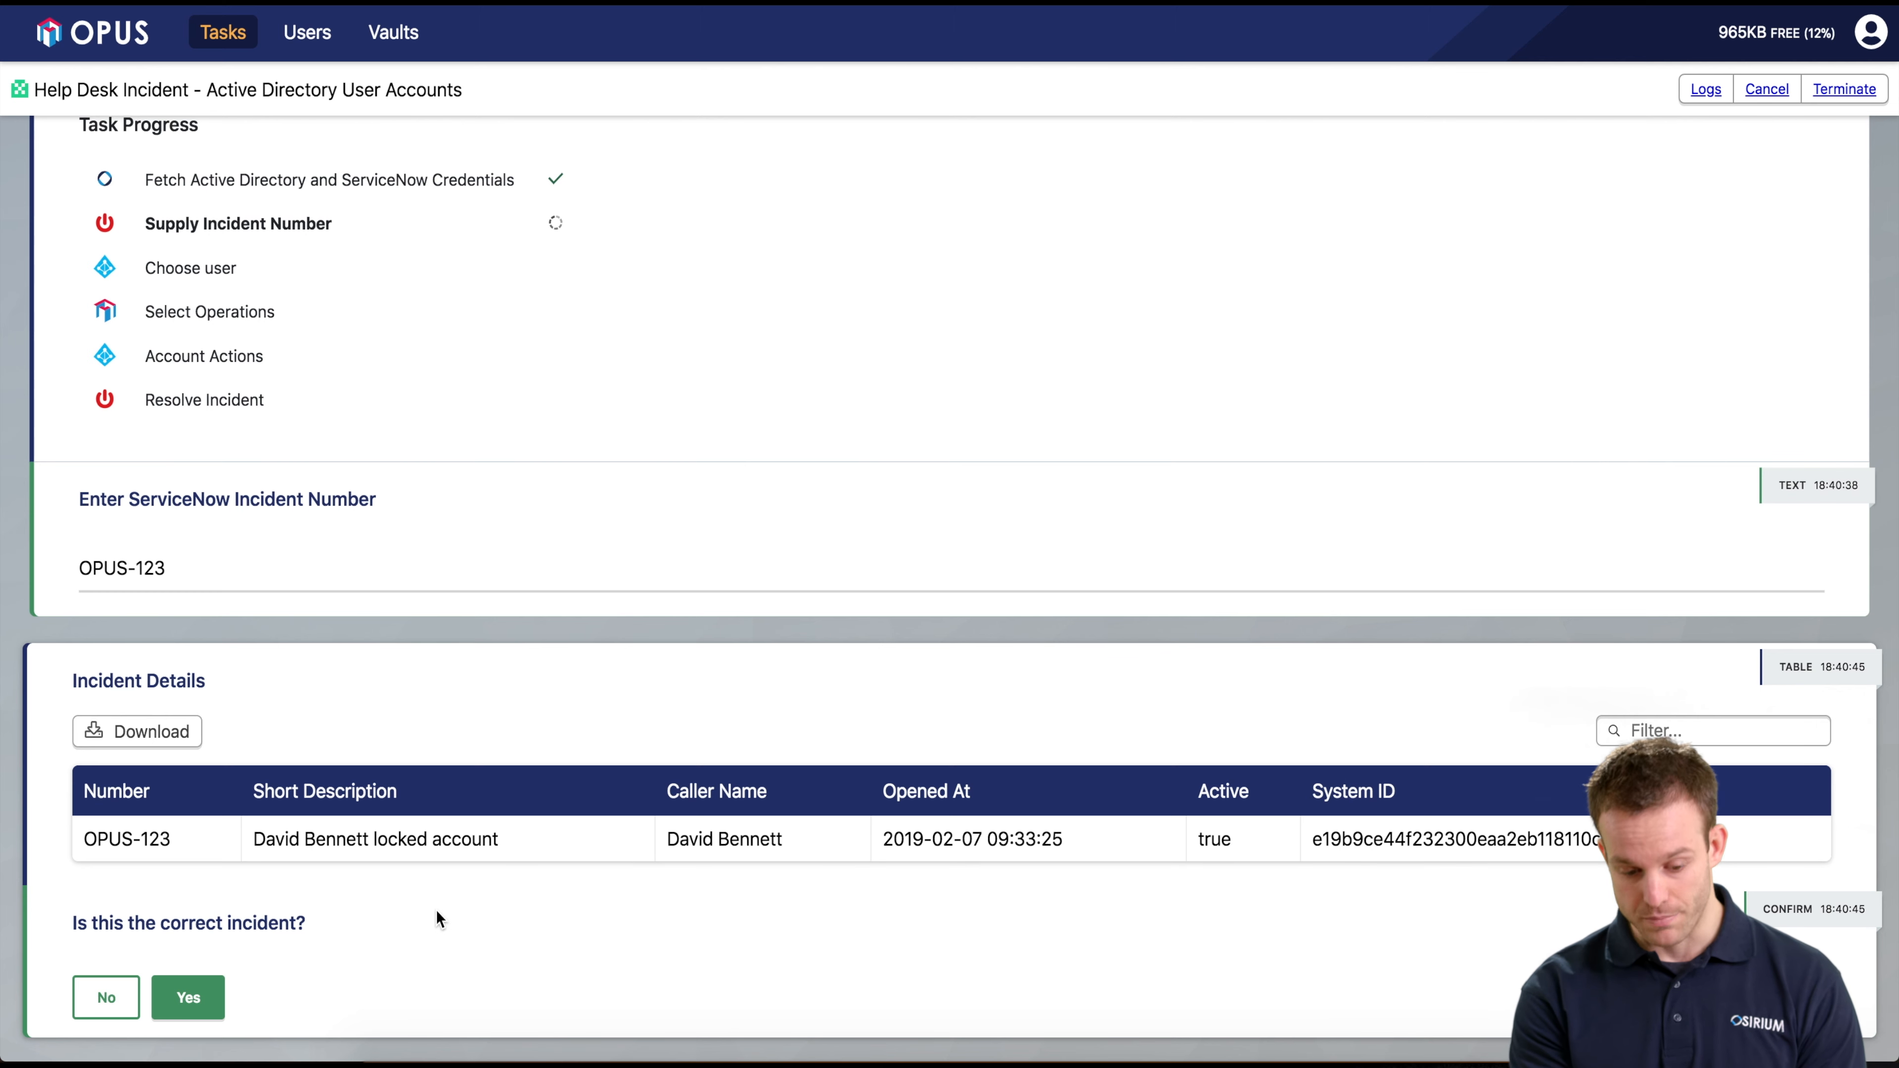
{"action": "left_click_drag", "start_coordinate": [790, 843], "coordinate": [689, 841]}
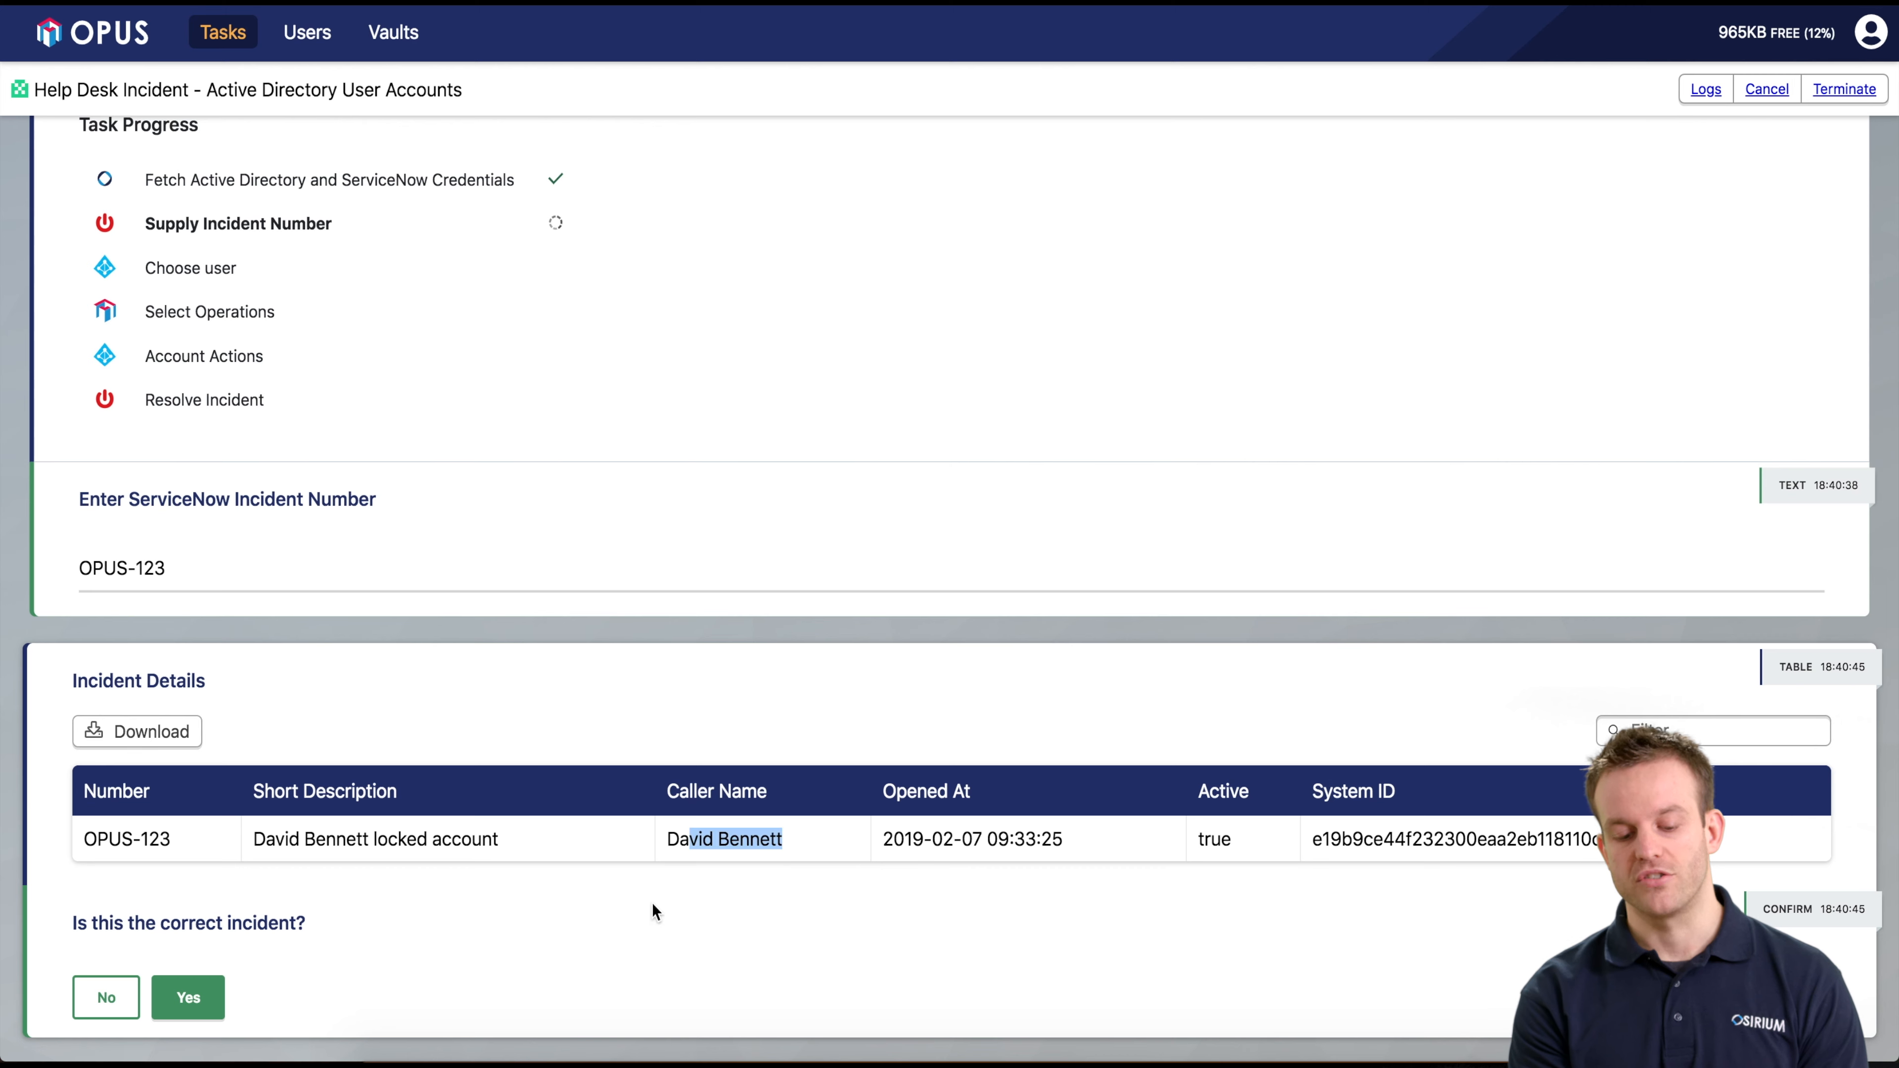
{"action": "left_click", "coordinate": [633, 921]}
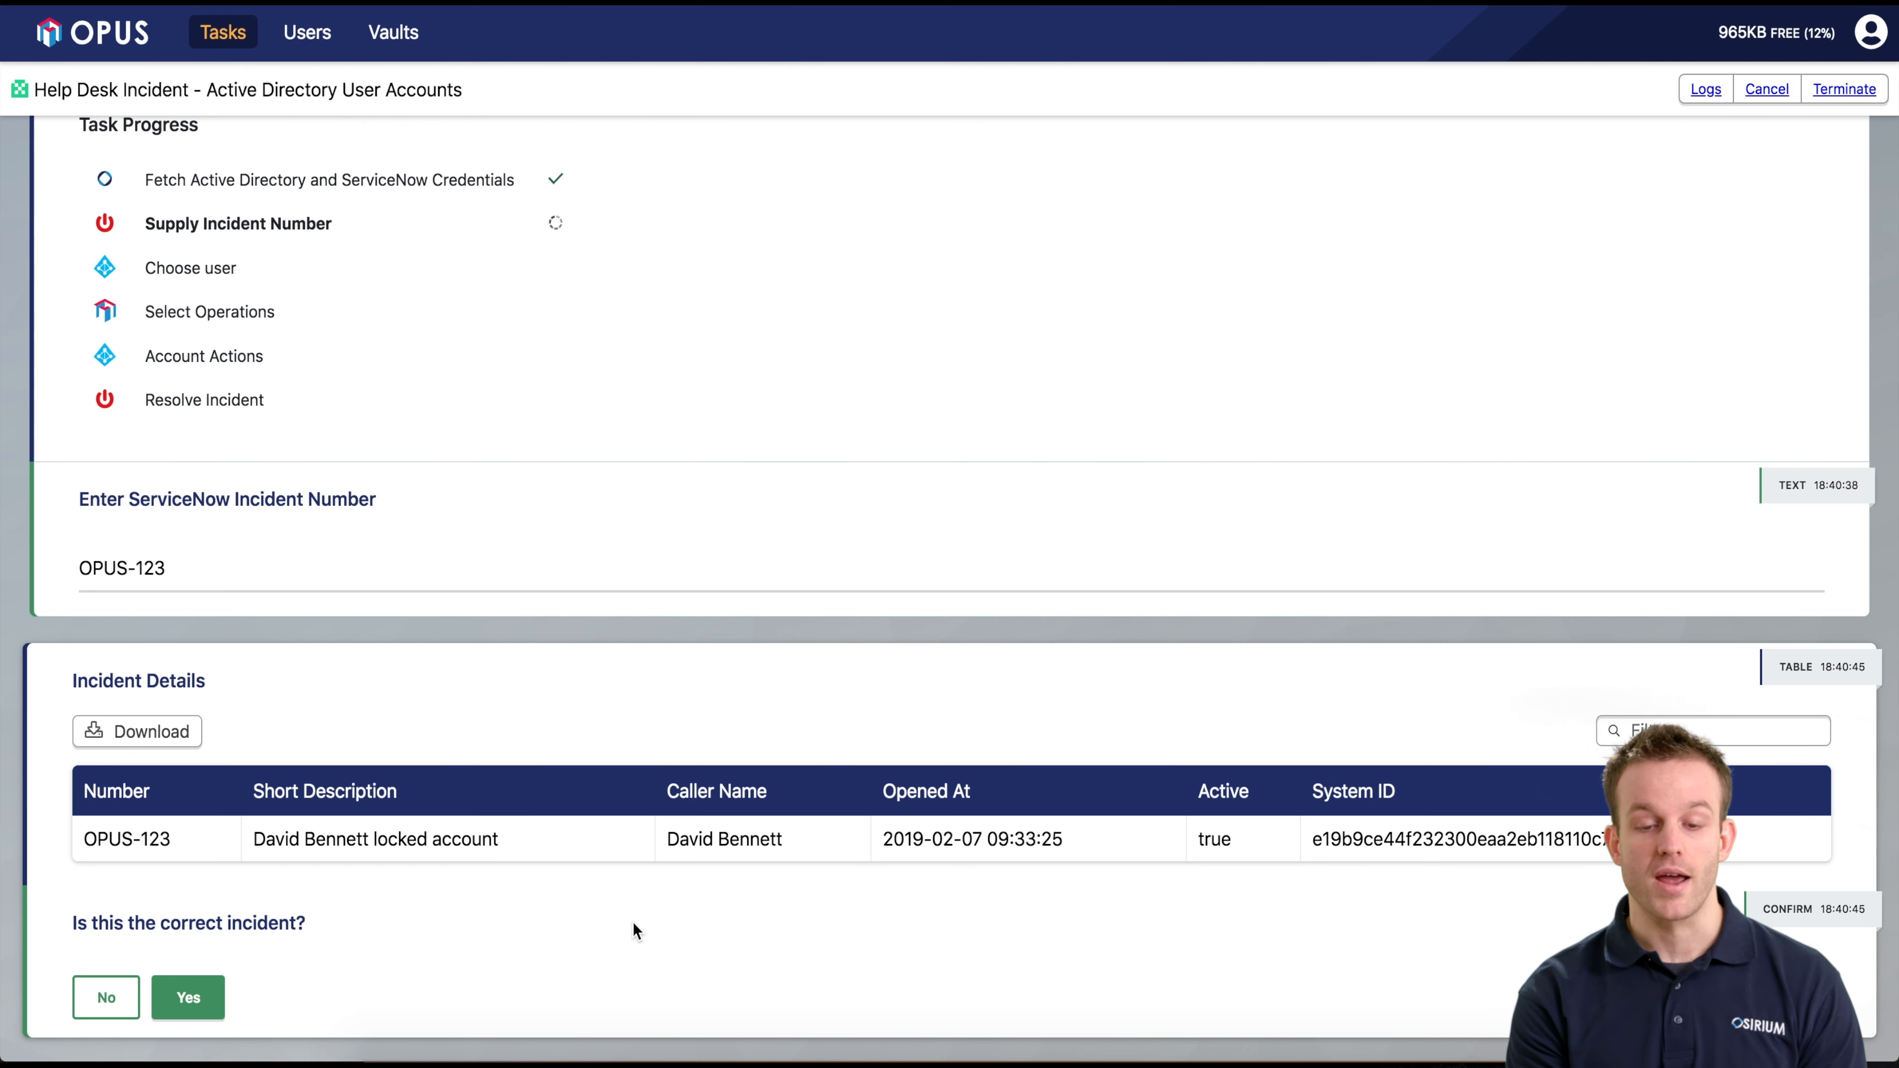
Step: Confirm the incident and search Active Directory with a partial username ending in a * wildcard
{"action": "left_click", "coordinate": [173, 1012]}
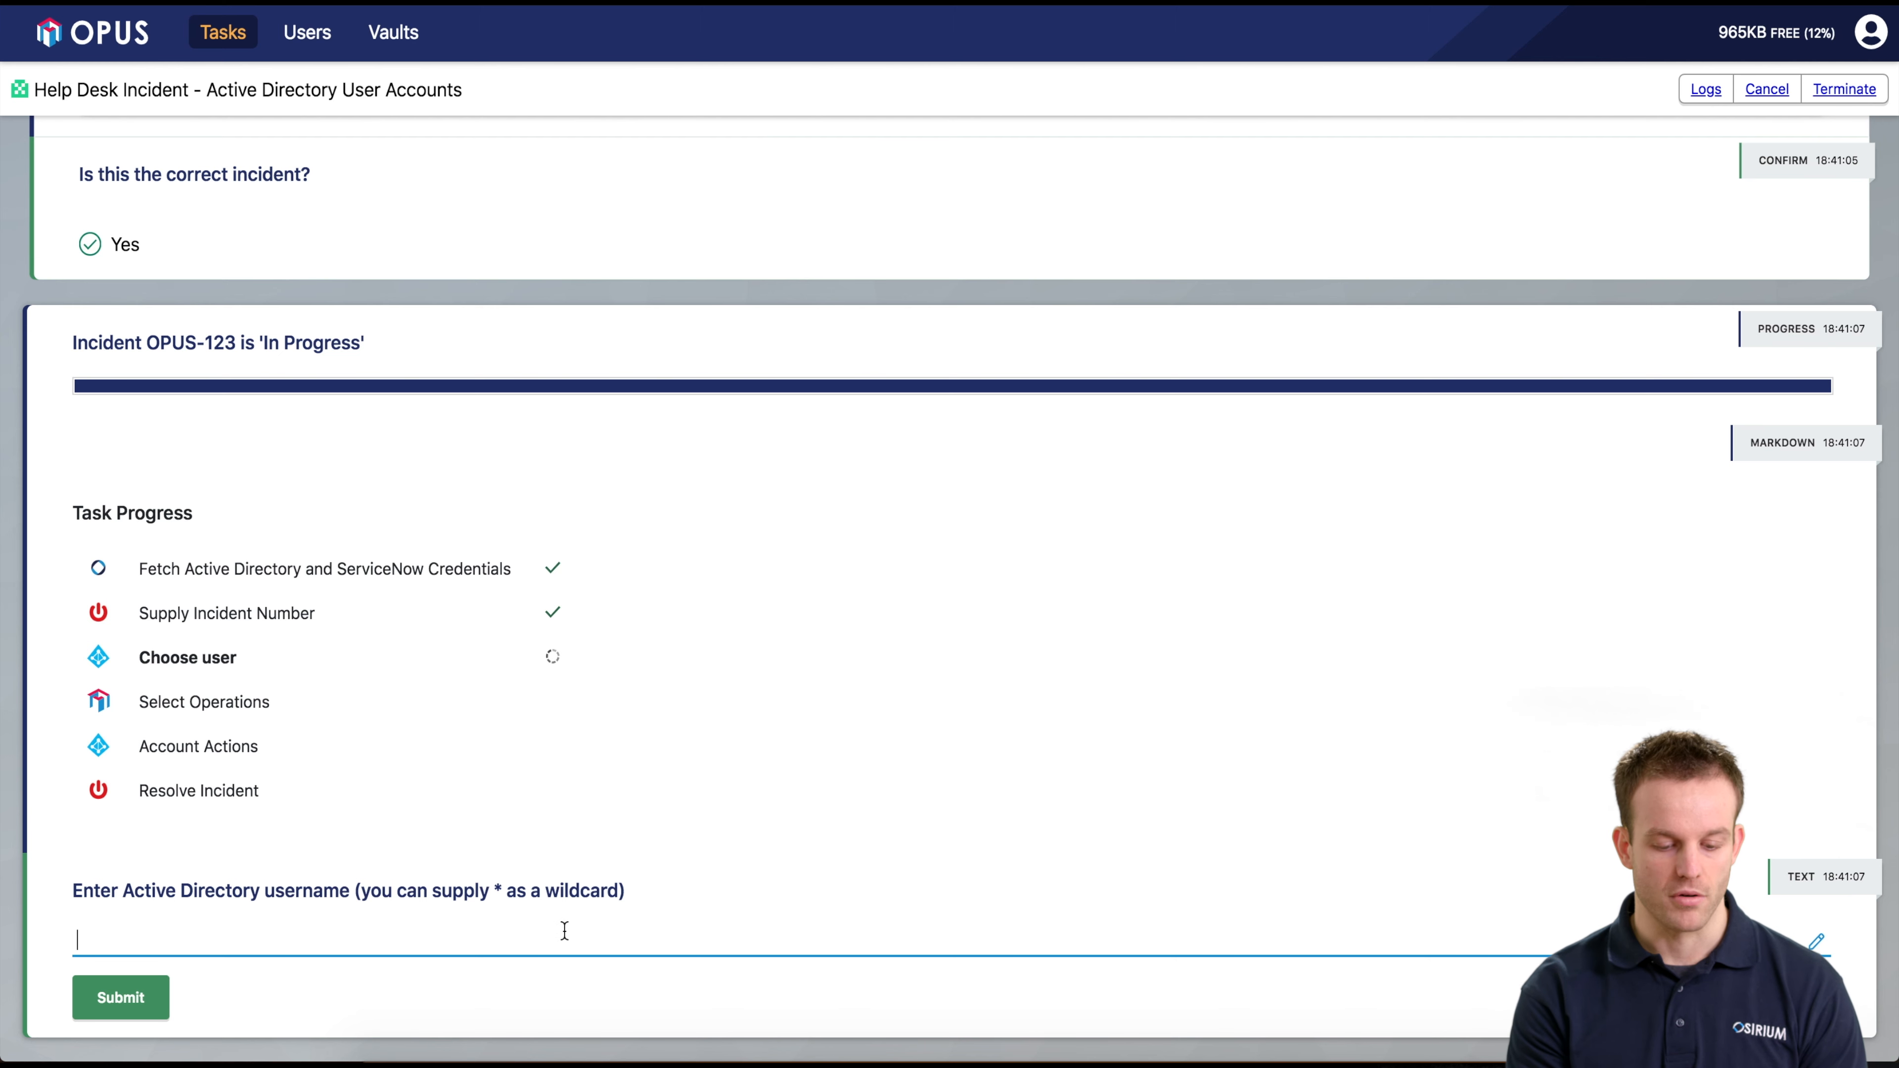
{"action": "type", "text": "david./"}
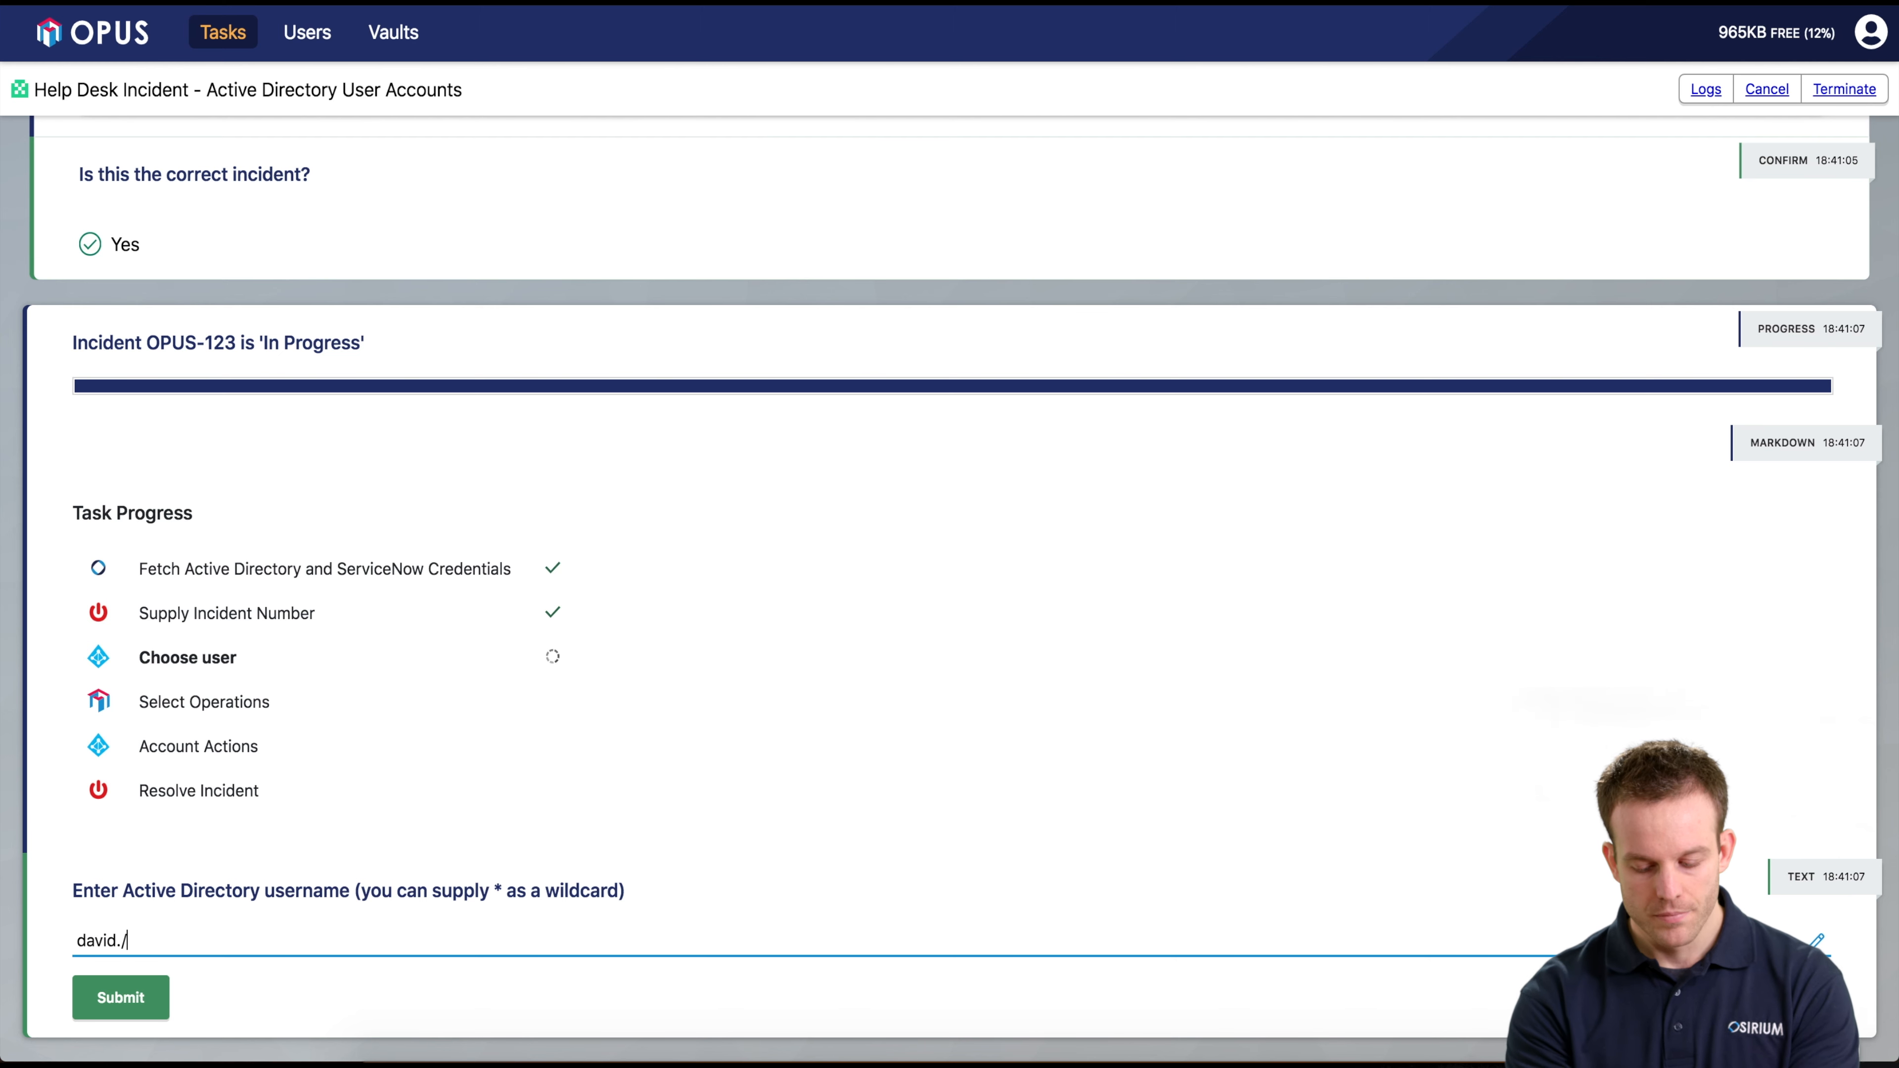
{"action": "type", "text": "benn"}
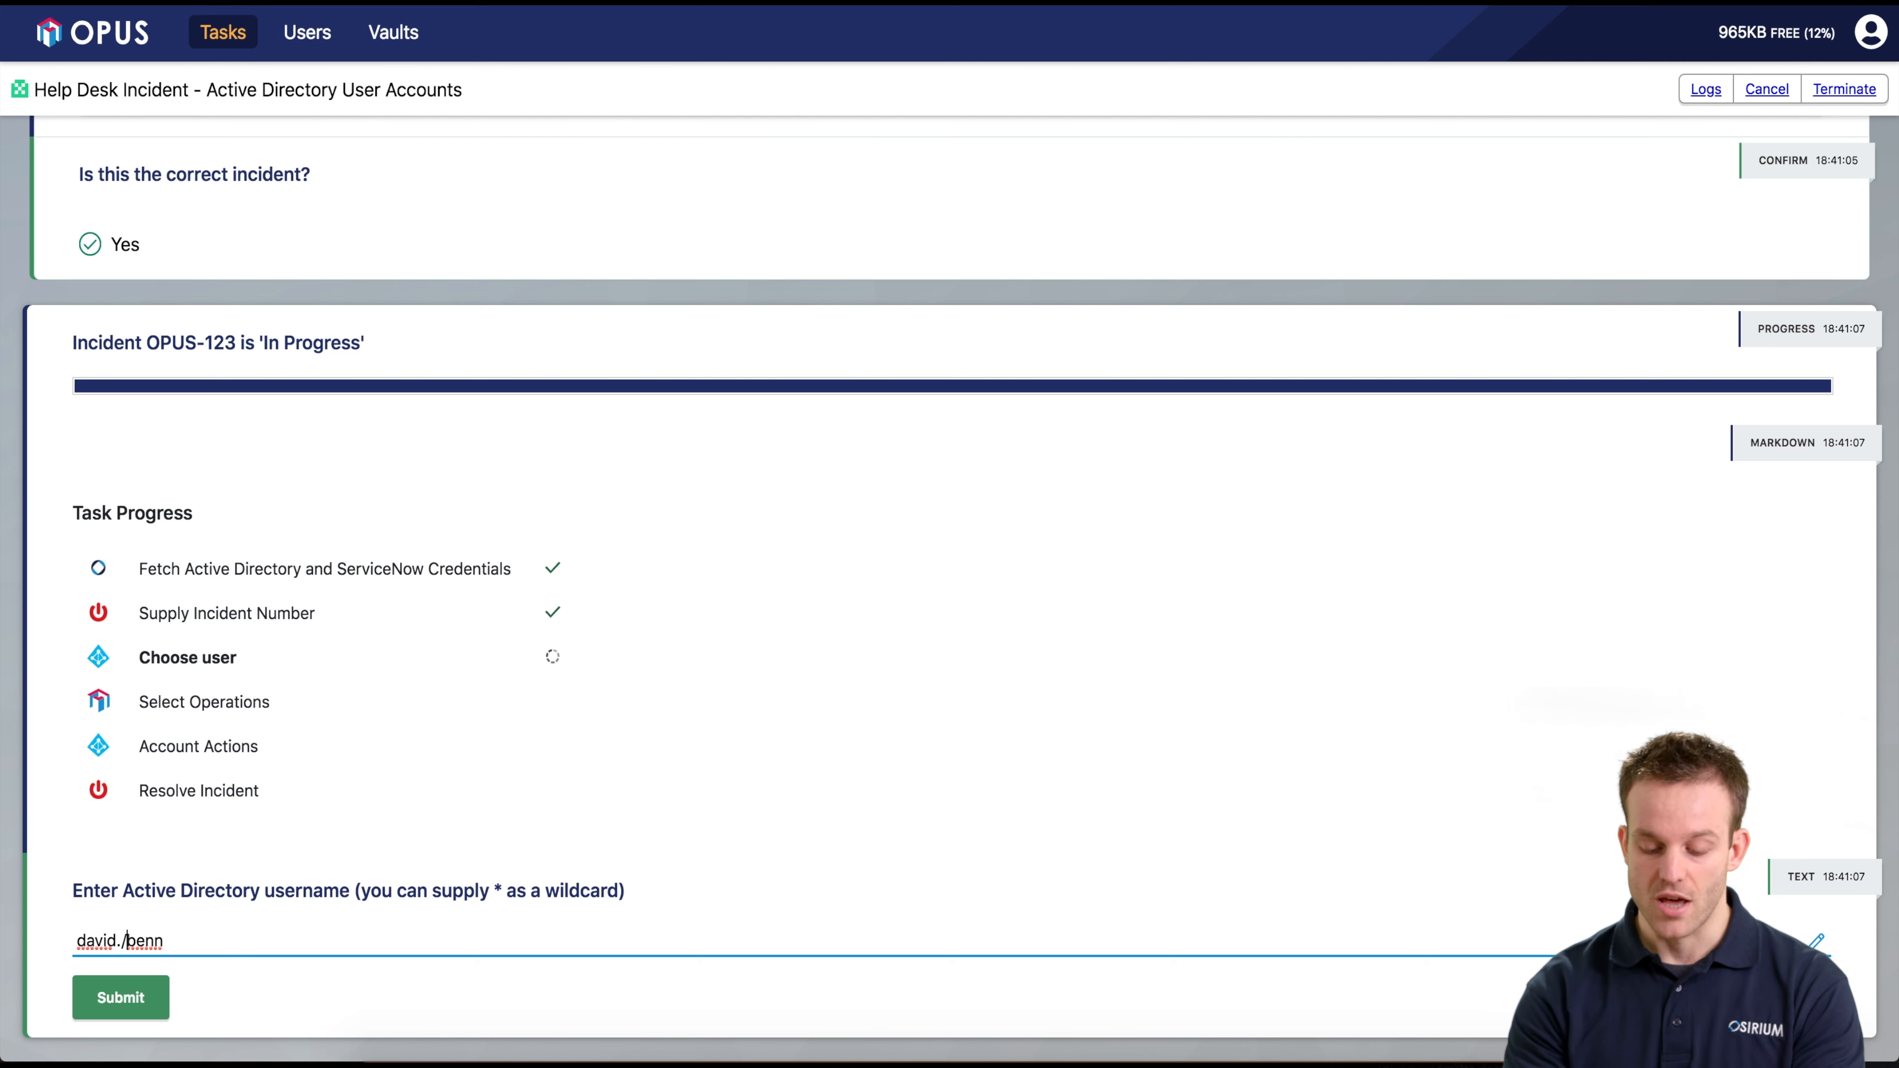
{"action": "key", "text": "BackSpace"}
{"action": "key", "text": "Right"}
{"action": "key", "text": "Right"}
{"action": "key", "text": "Right"}
{"action": "key", "text": "Right"}
{"action": "type", "text": "*"}
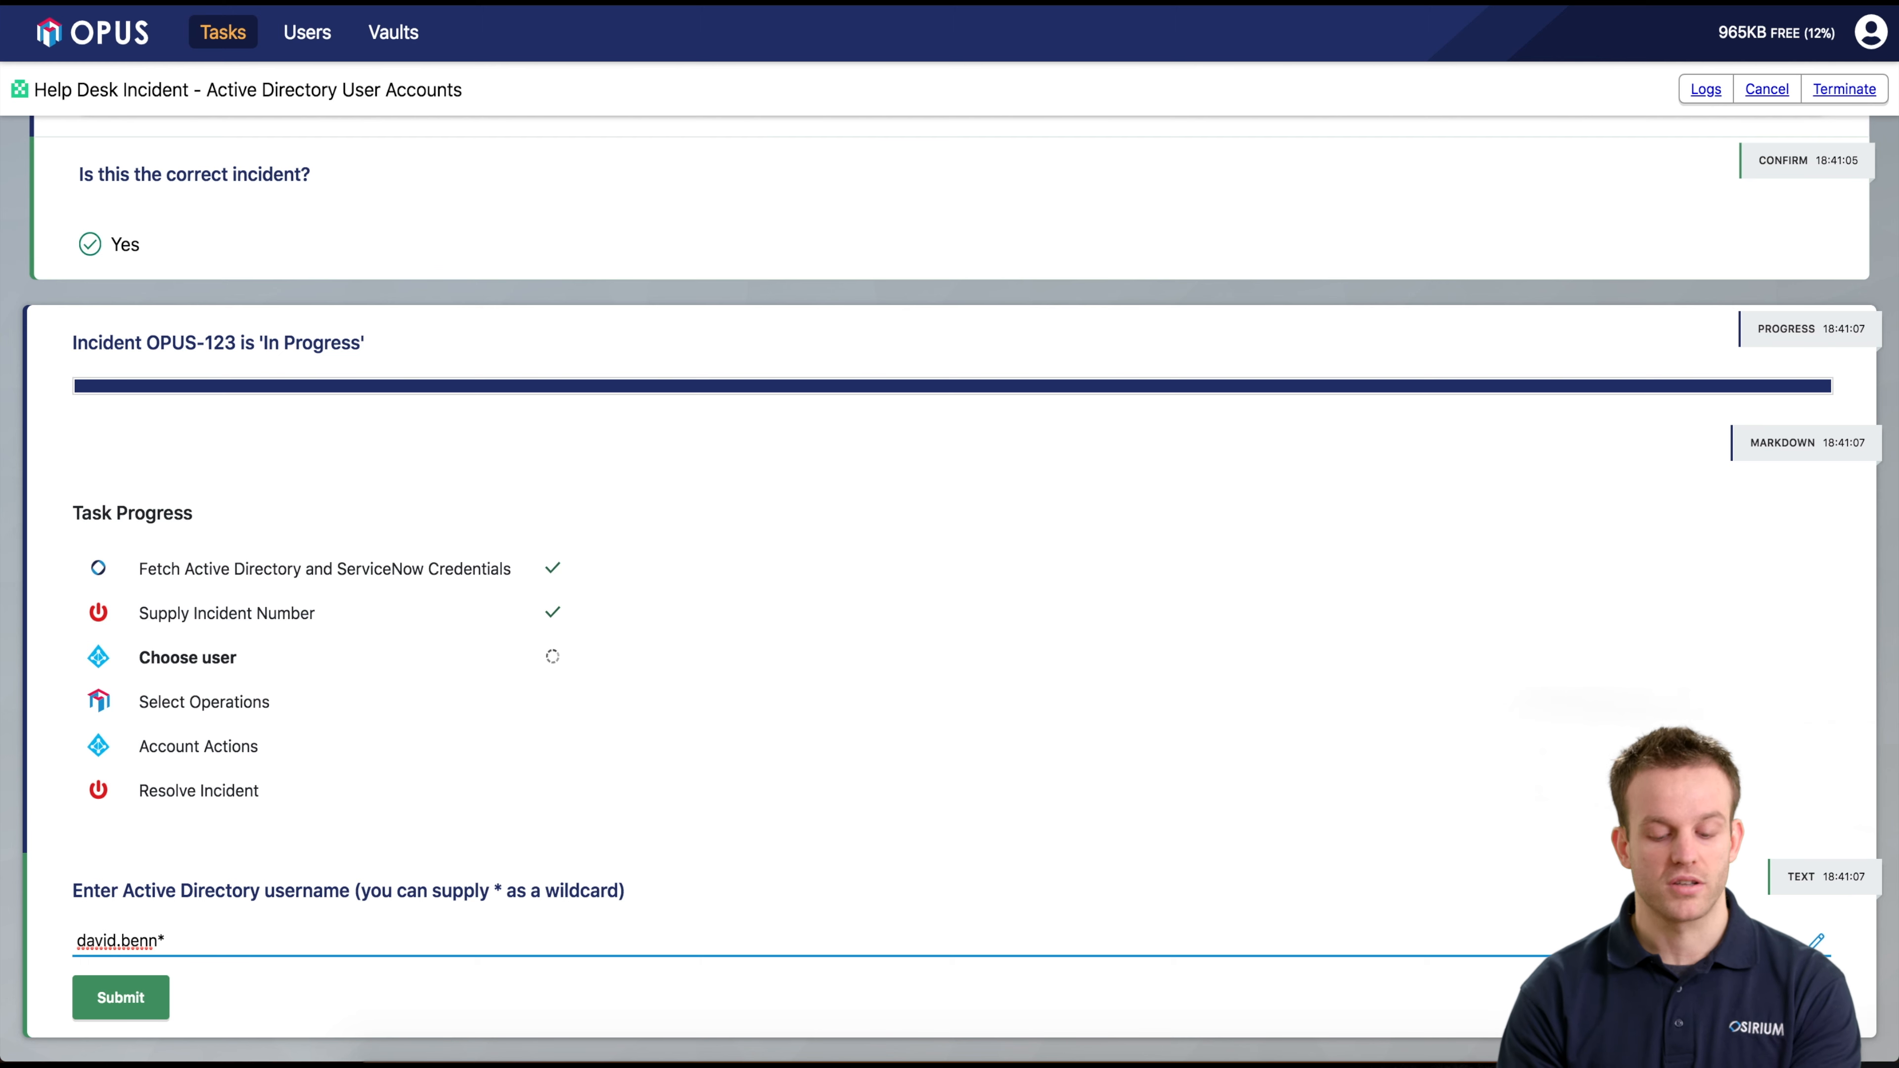
{"action": "key", "text": "Return"}
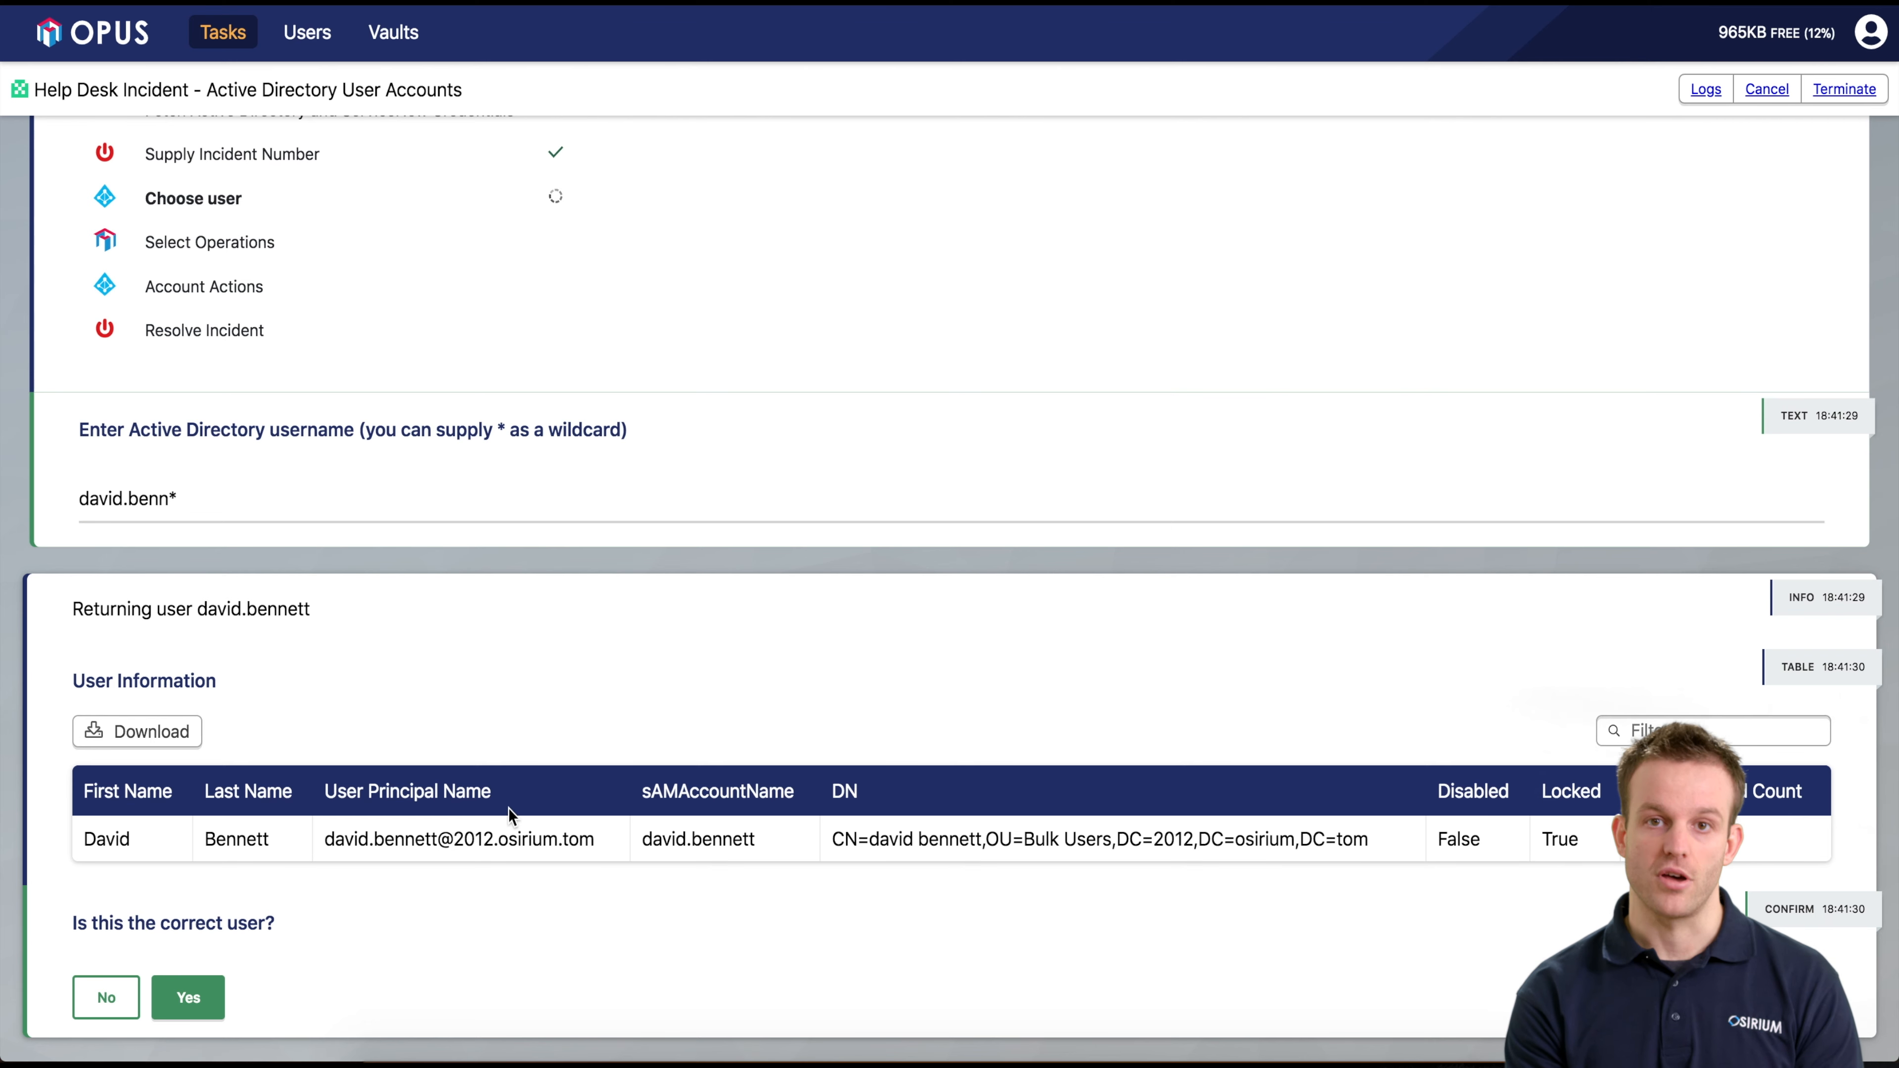
Step: Confirm the found user and submit the Unlock and Reset Password operations
{"action": "left_click", "coordinate": [189, 1001]}
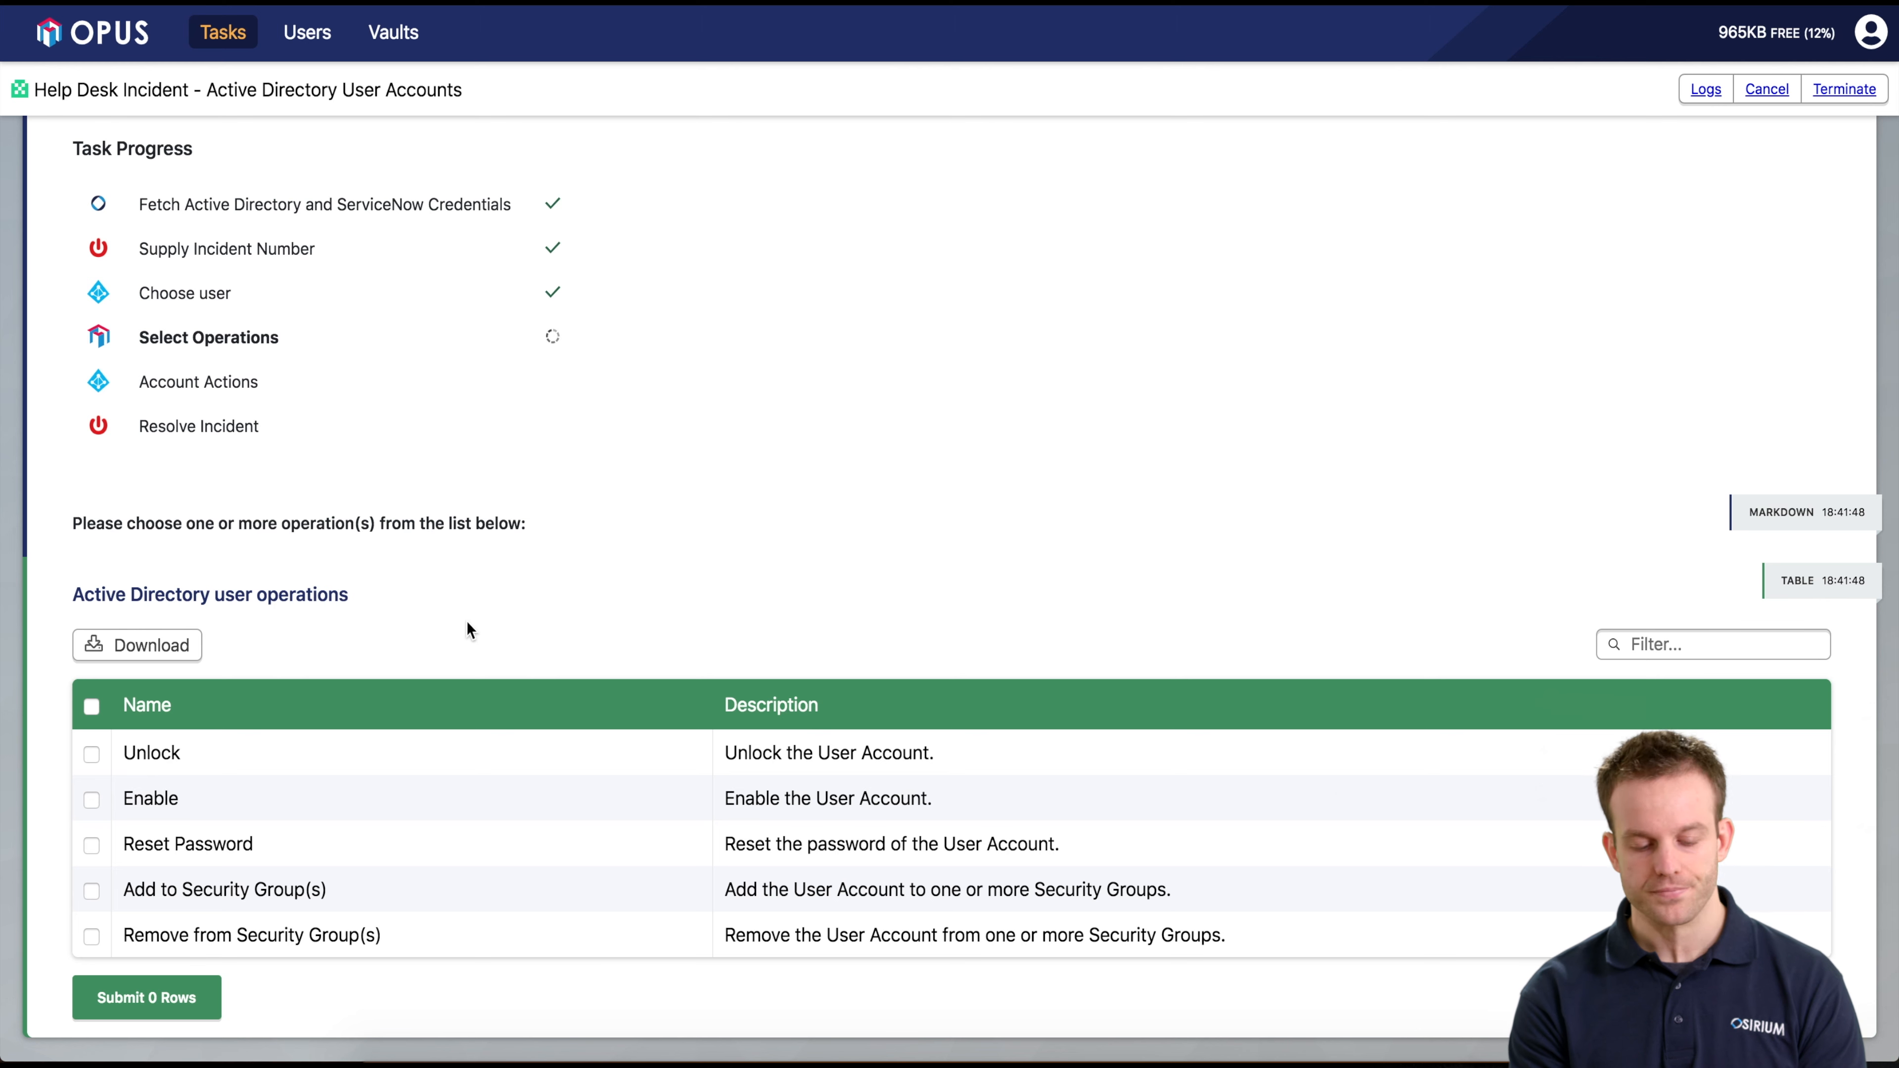
{"action": "left_click", "coordinate": [91, 754]}
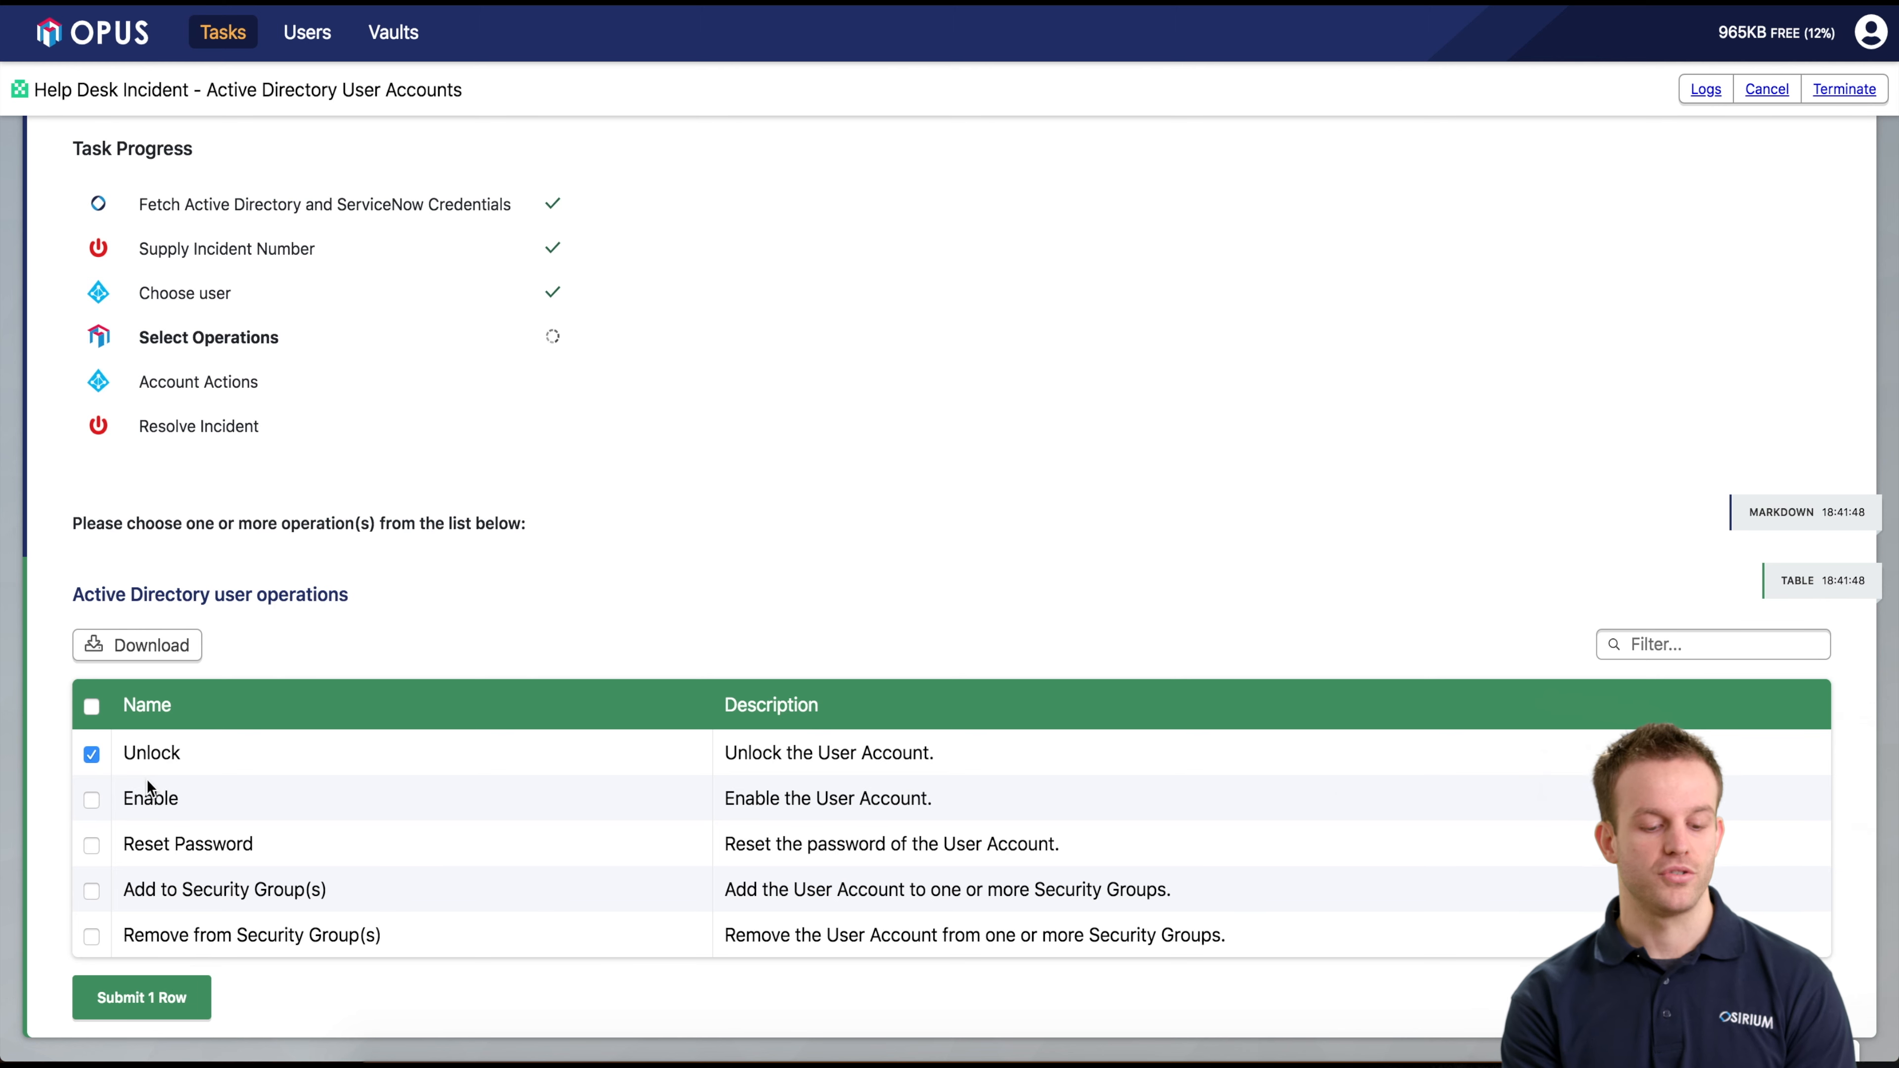
{"action": "left_click", "coordinate": [93, 845]}
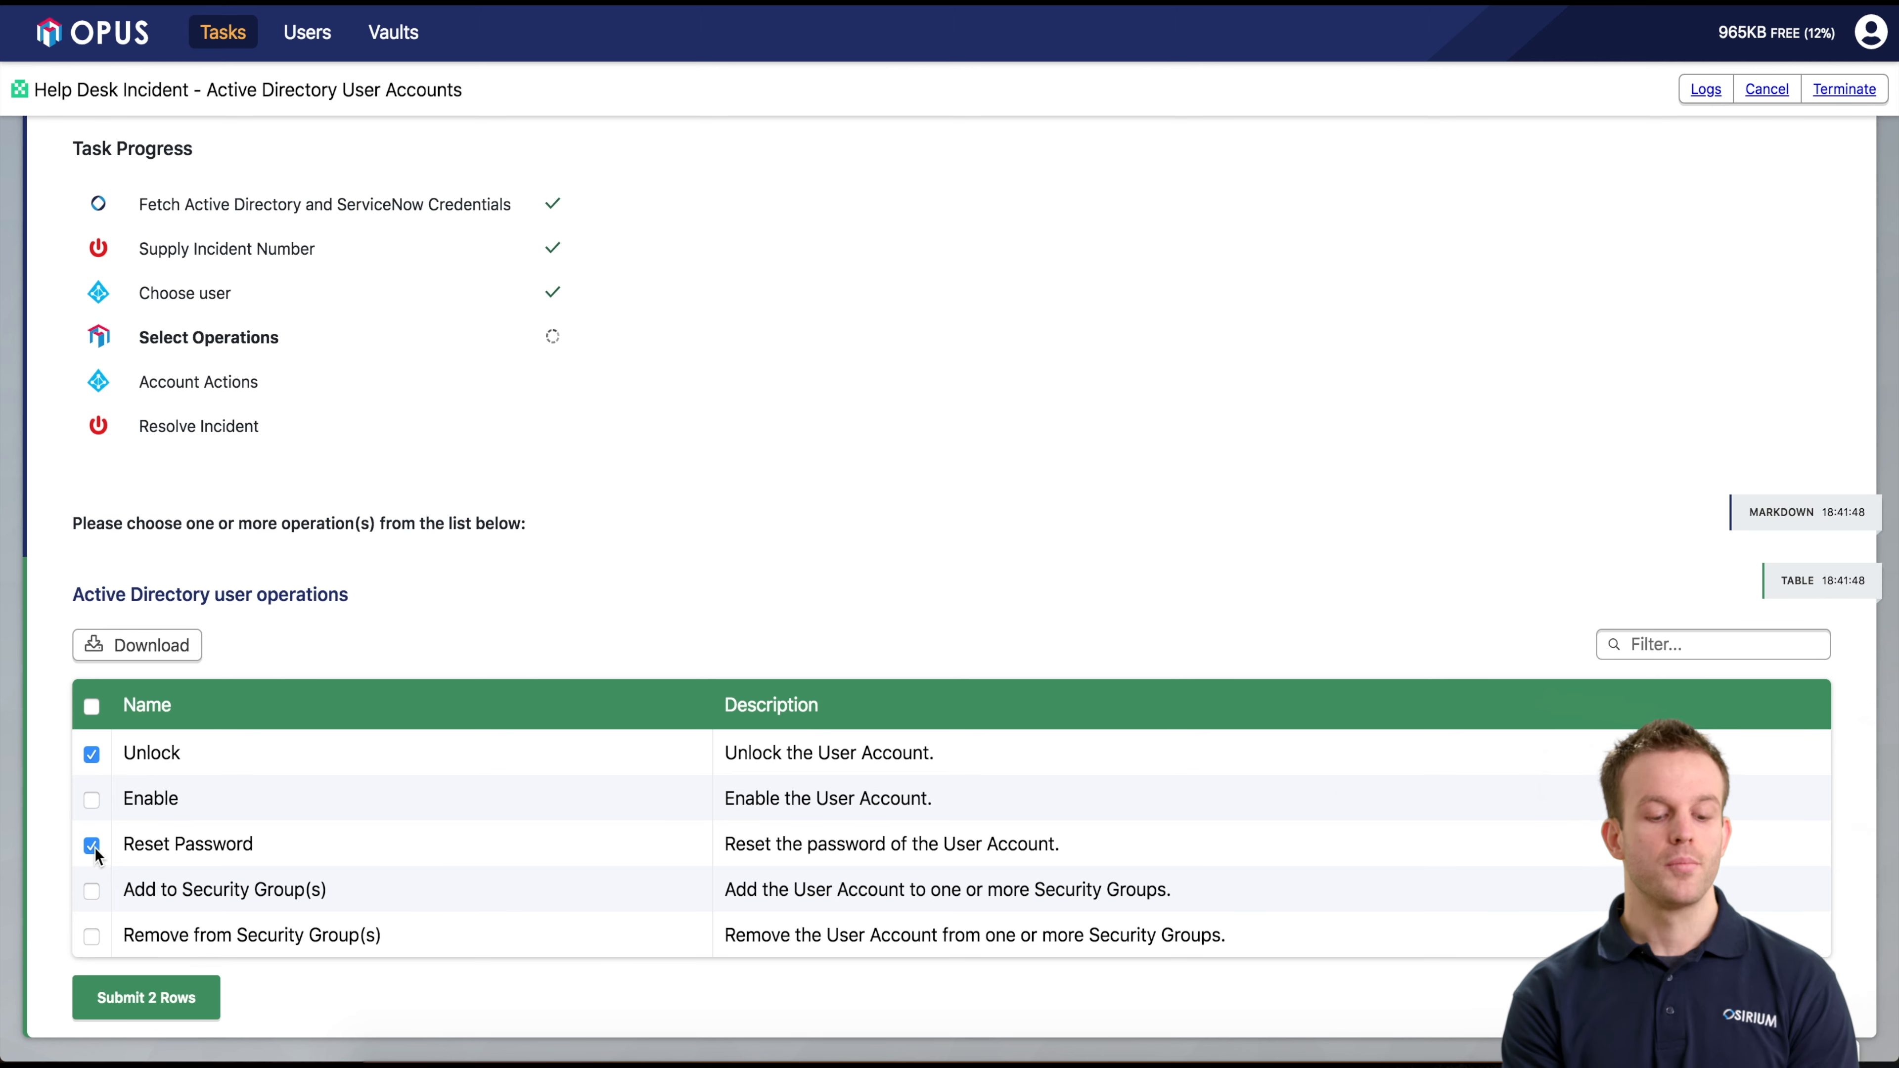
{"action": "left_click", "coordinate": [383, 683]}
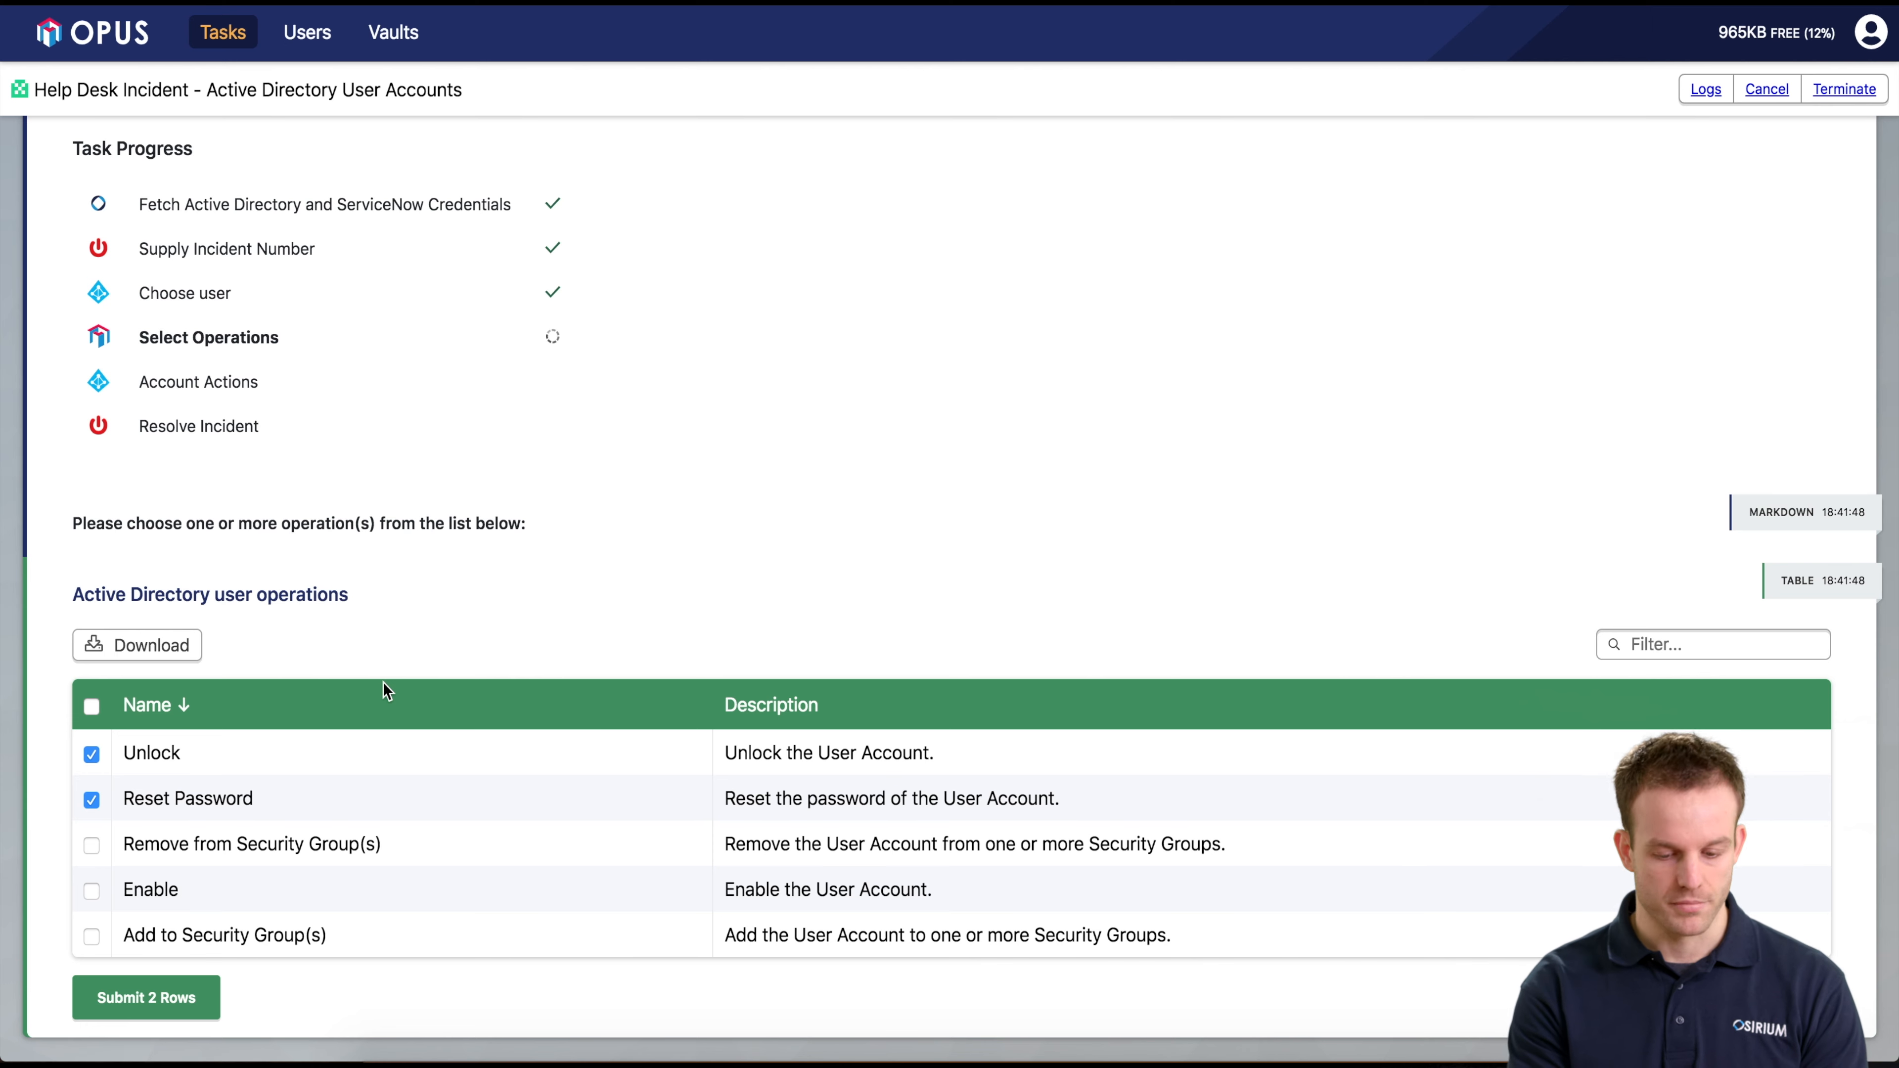
{"action": "left_click", "coordinate": [170, 992]}
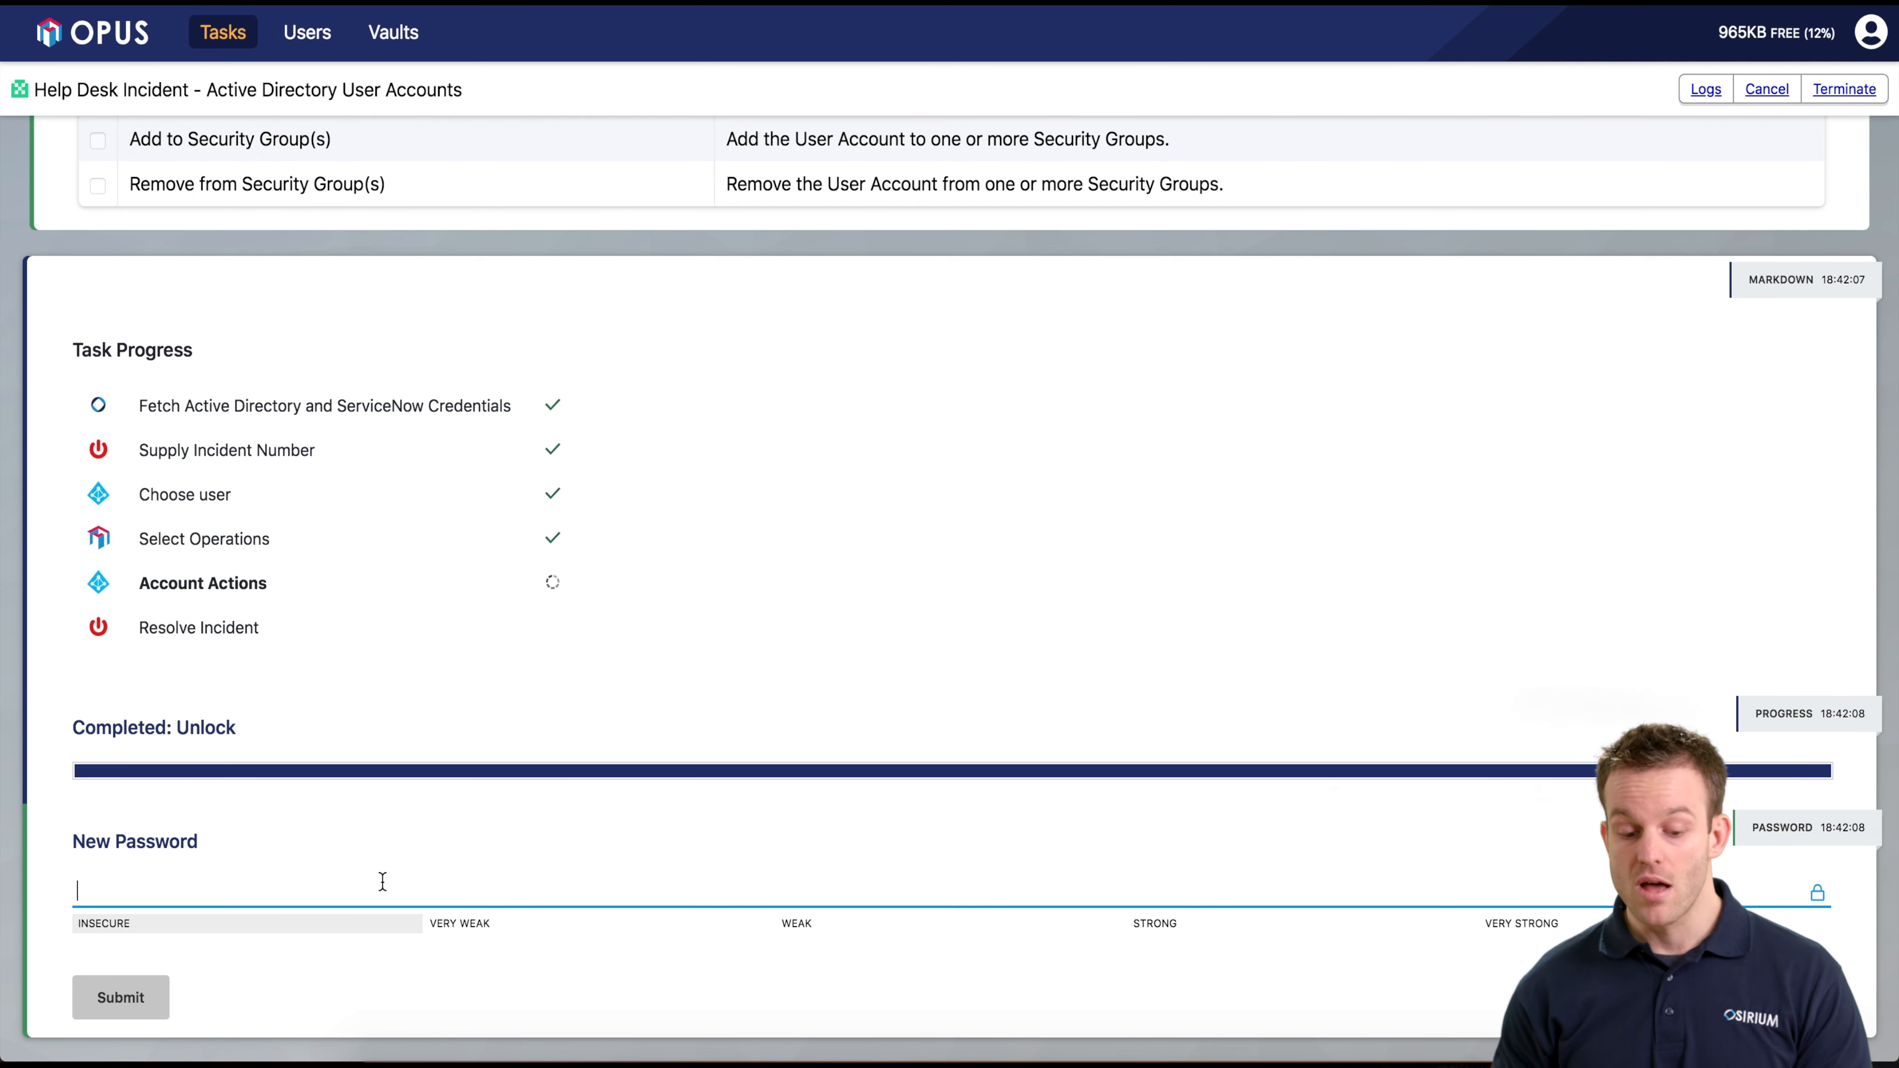
Step: Enter and confirm the account's new password
{"action": "type", "text": "••••••••••"}
{"action": "key", "text": "Return"}
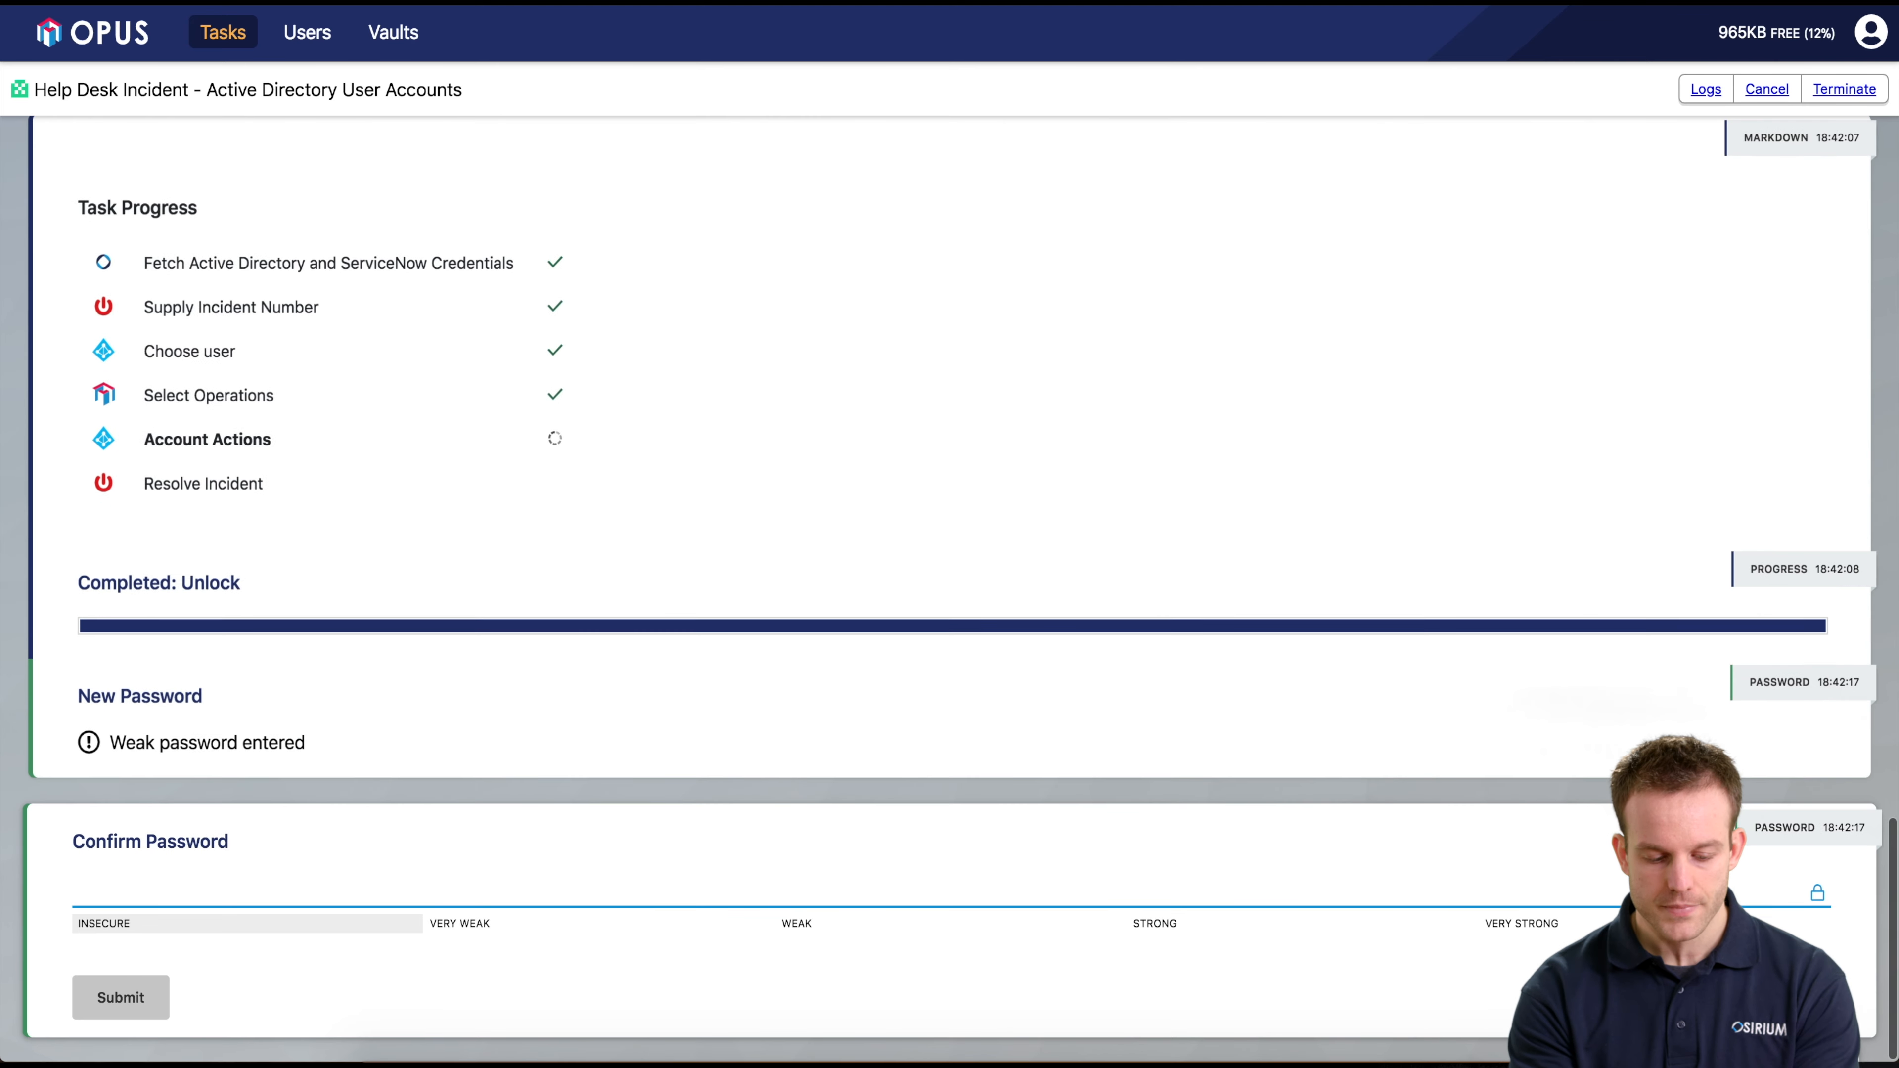
{"action": "type", "text": "••••••••••"}
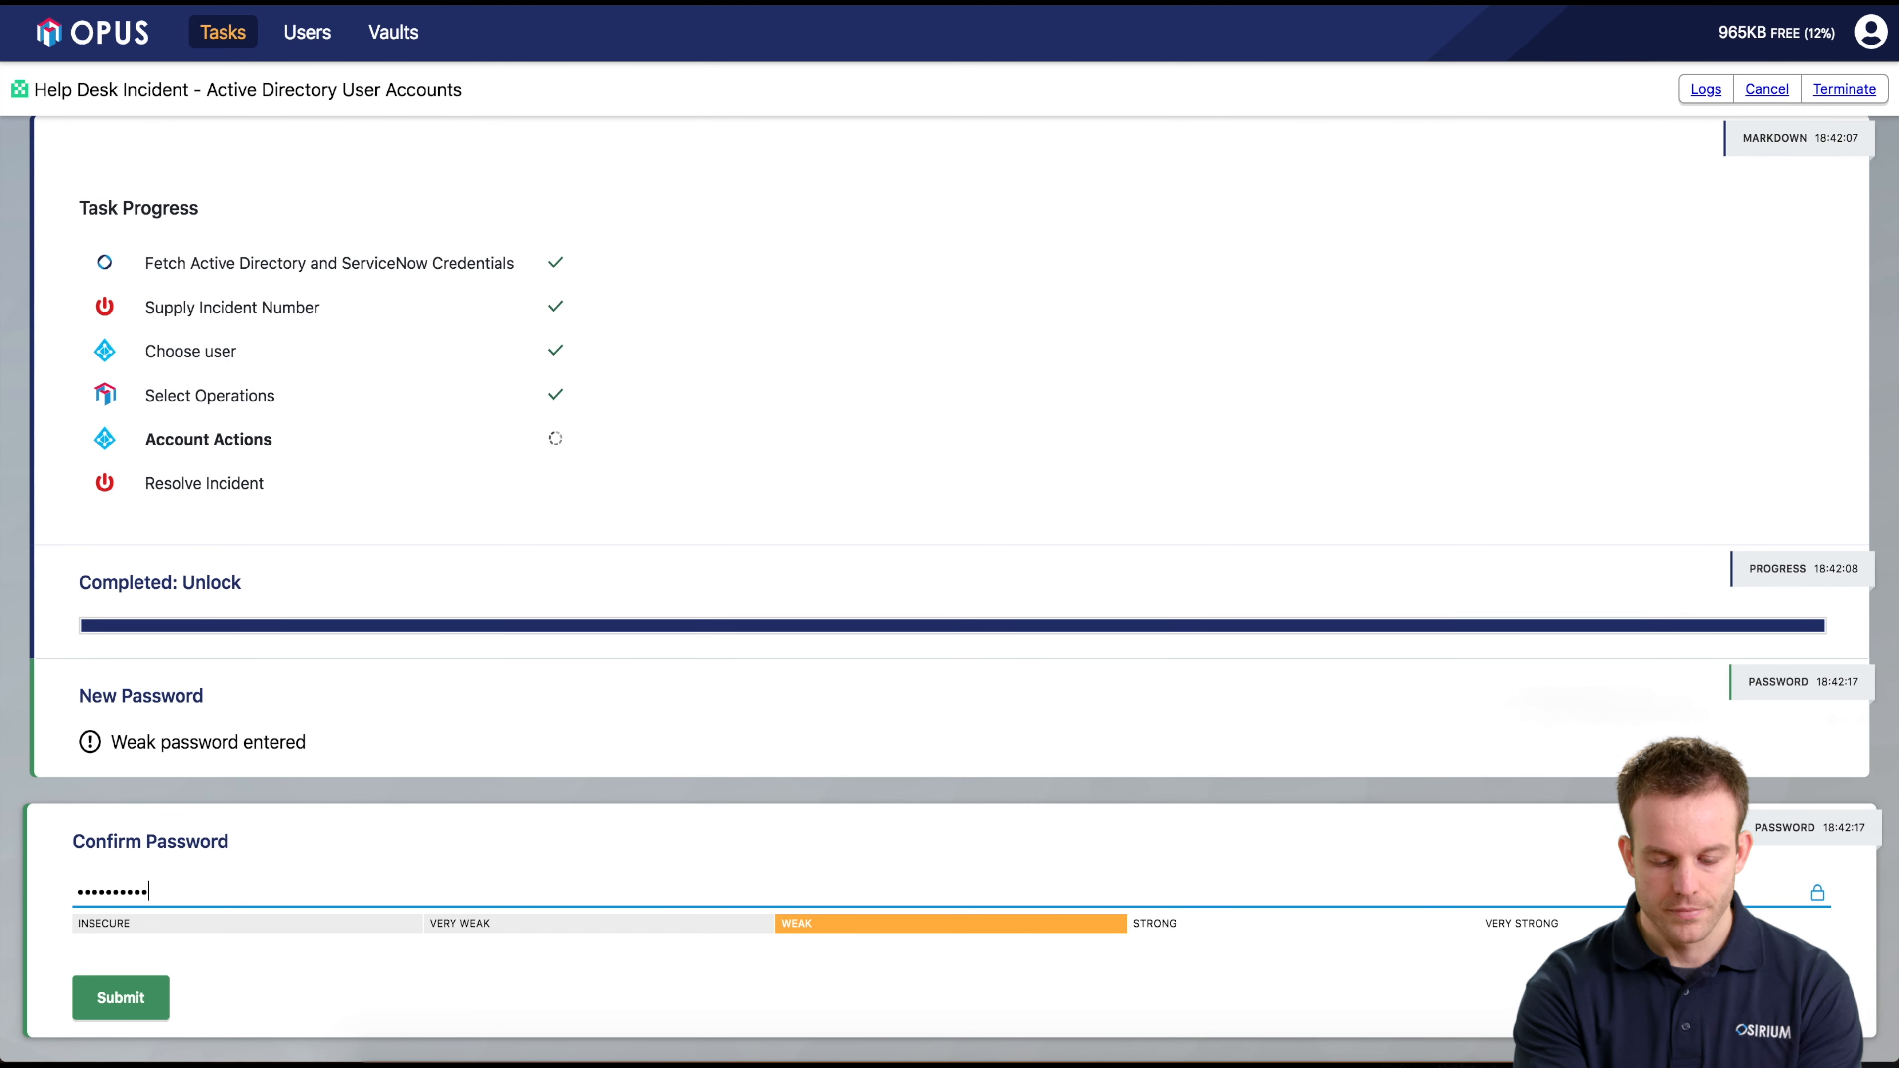
{"action": "key", "text": "Return"}
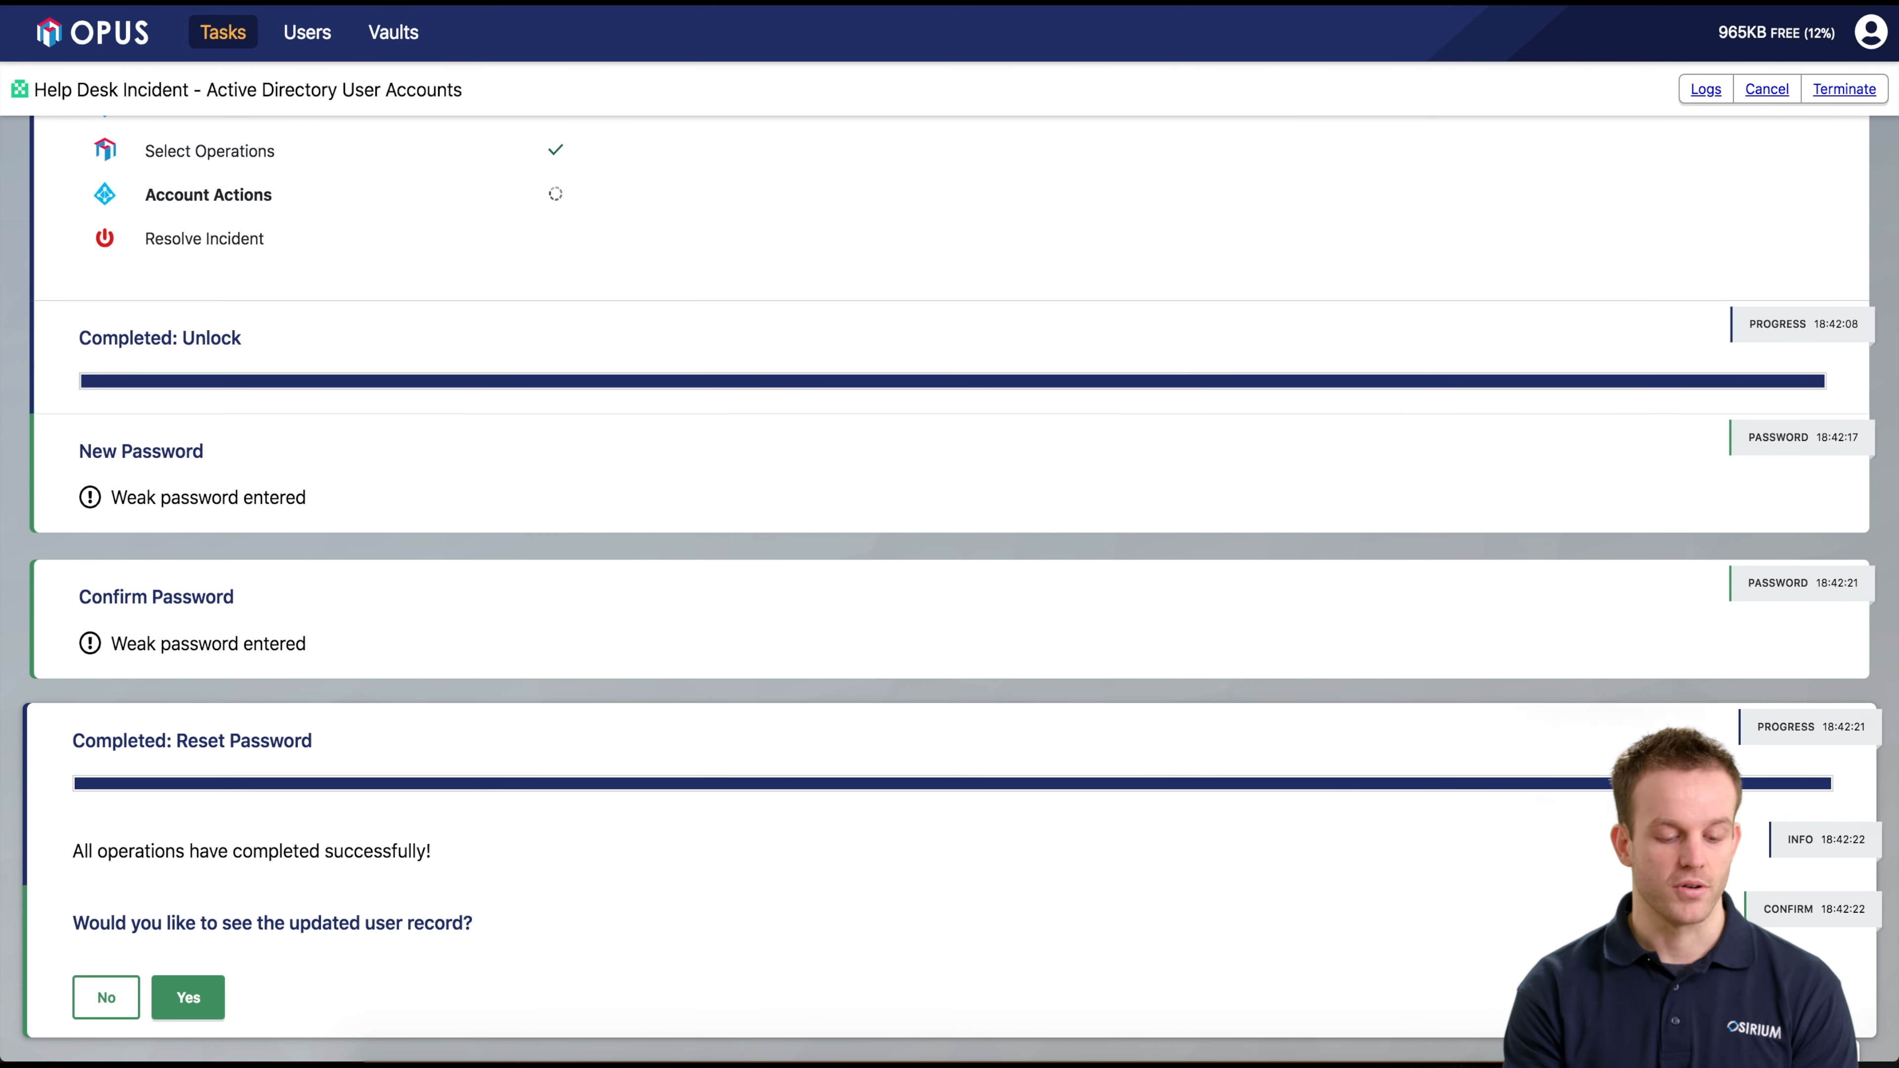
Step: View the updated user record and check that Locked shows False
{"action": "left_click", "coordinate": [190, 1014]}
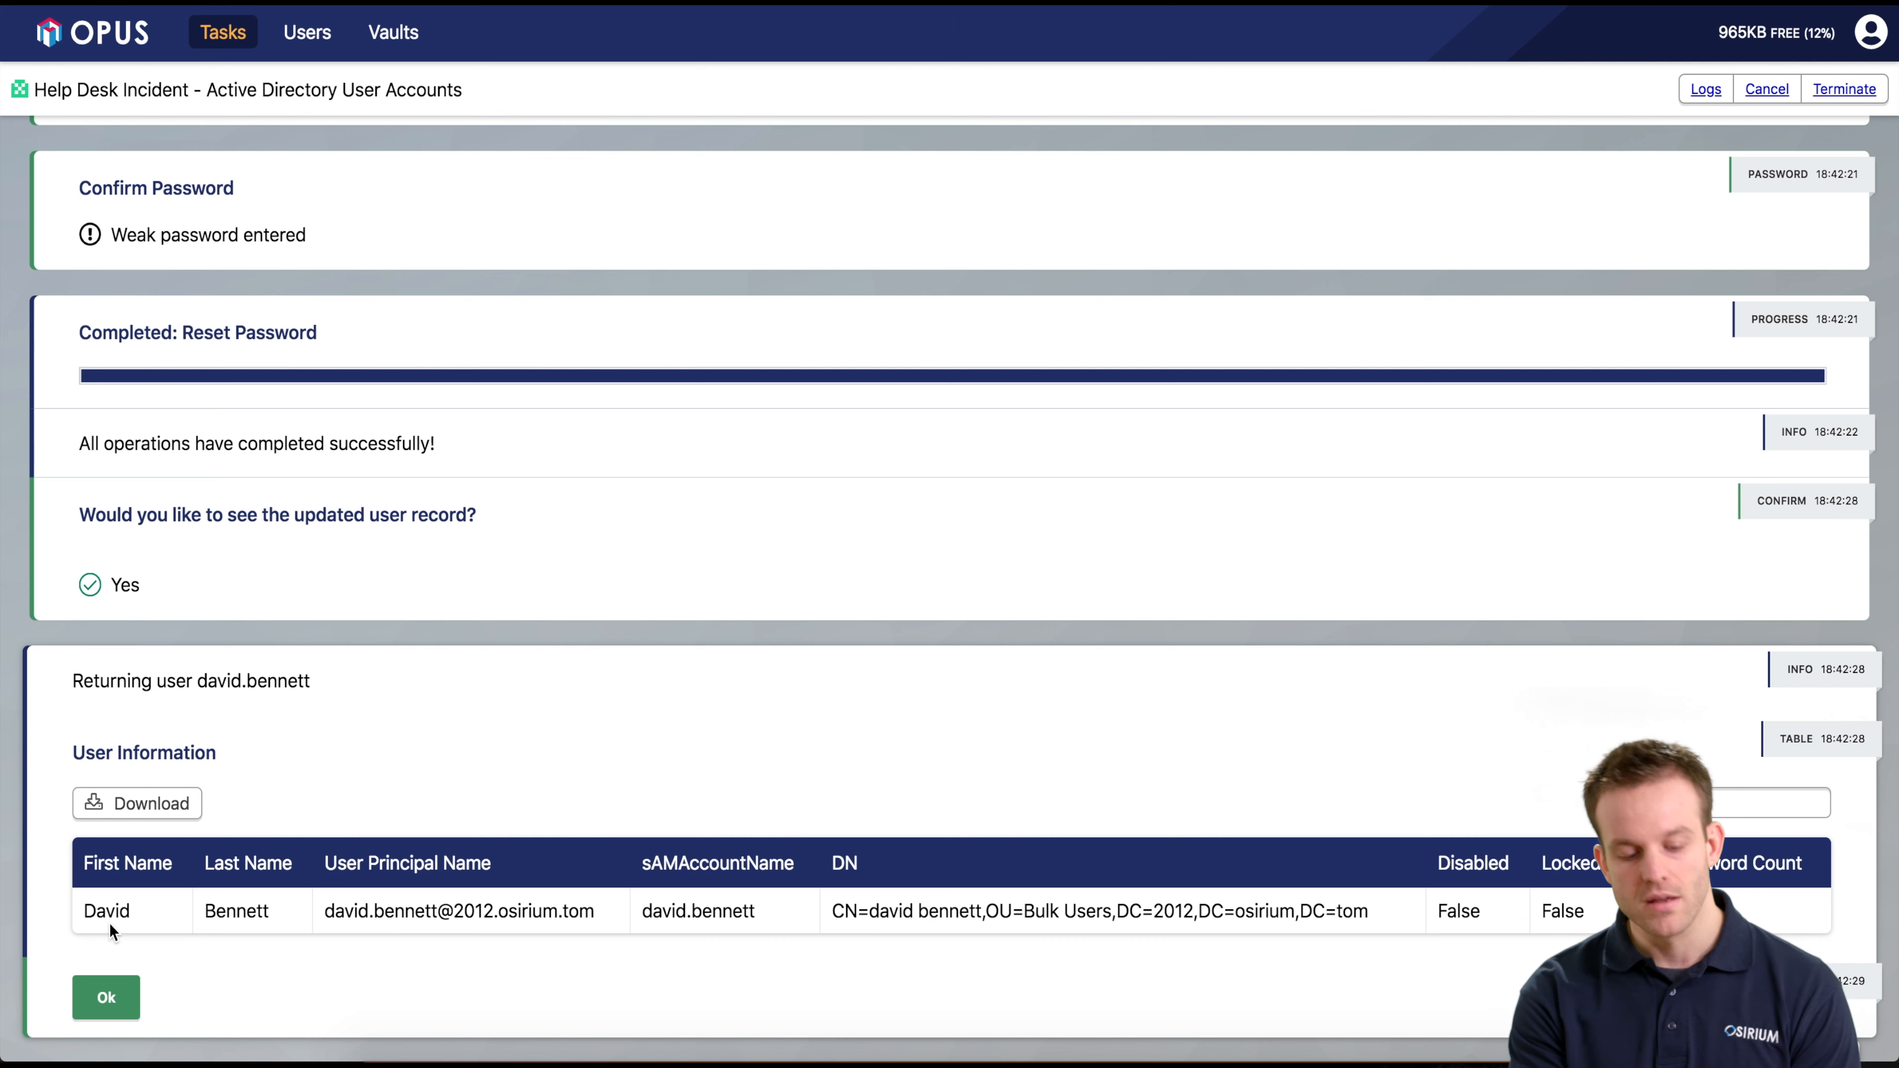
{"action": "double_click", "coordinate": [1548, 918]}
{"action": "left_click", "coordinate": [1581, 954]}
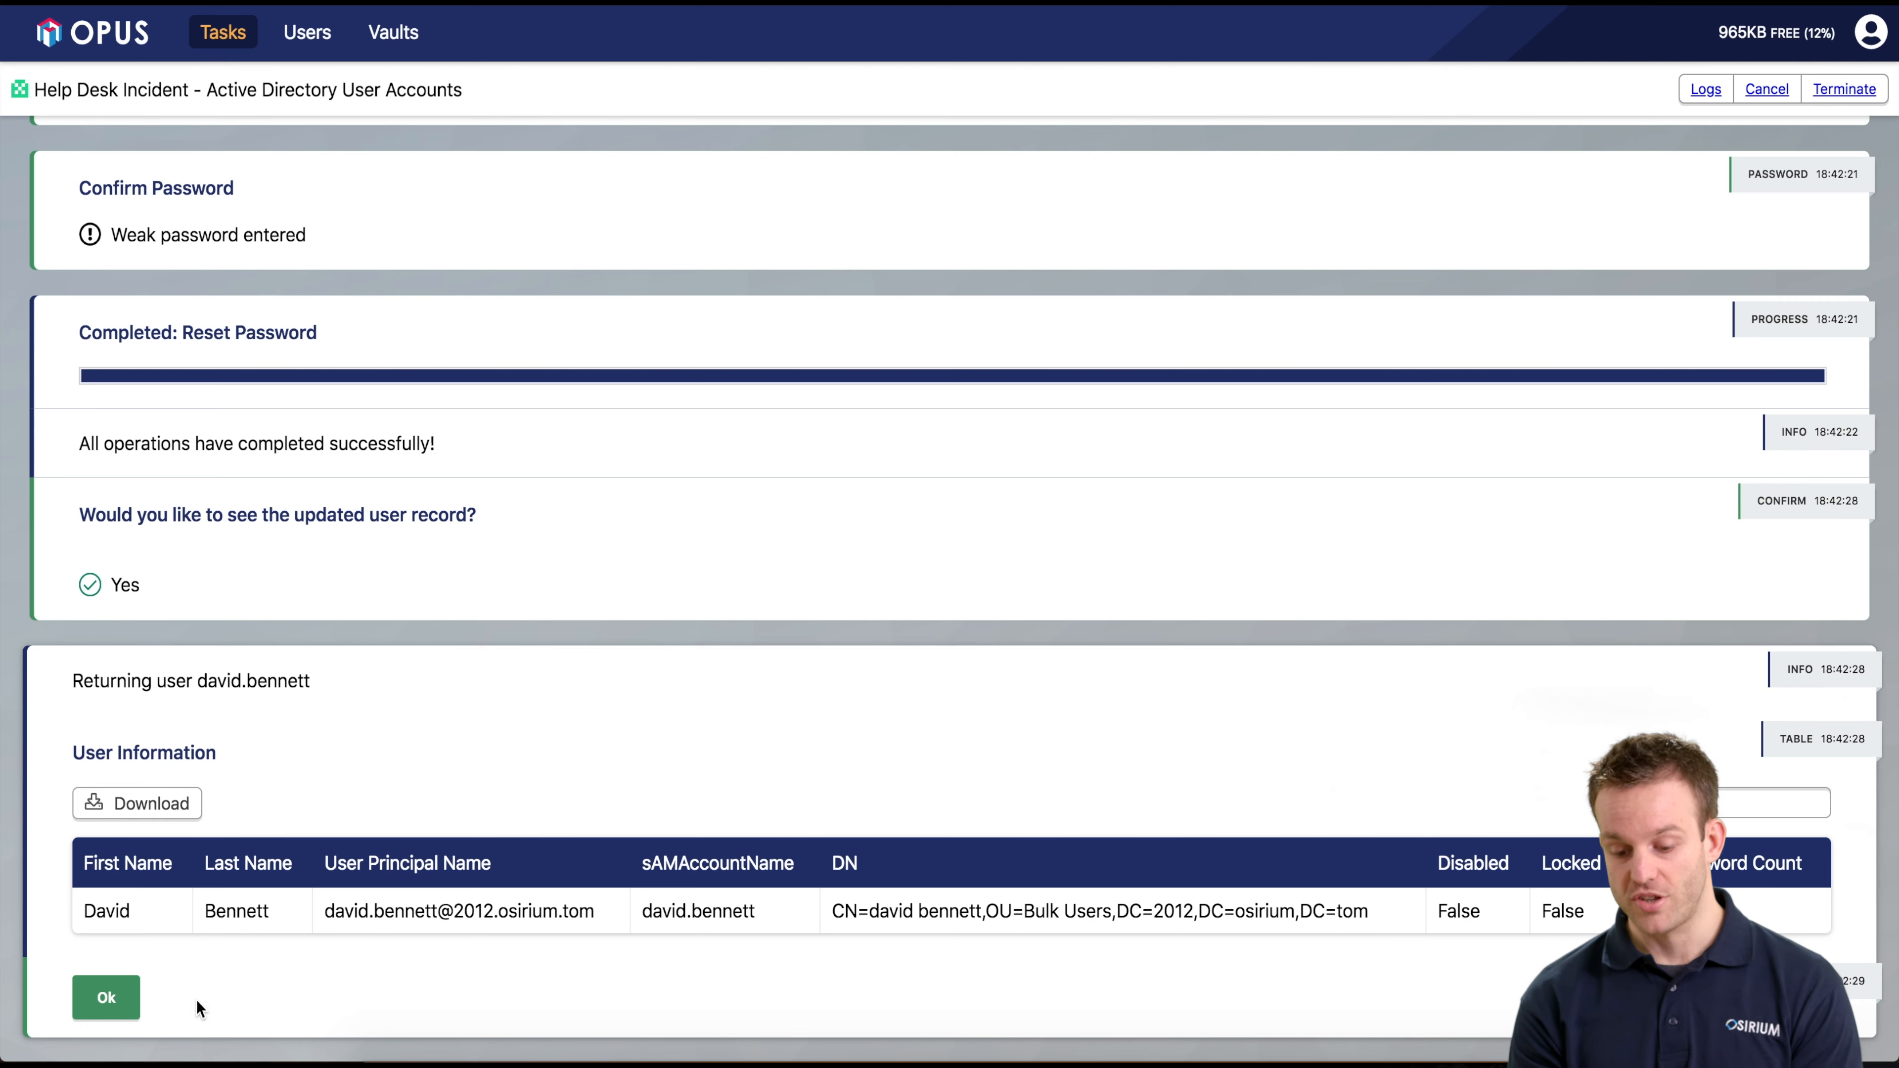
Step: Close OPUS-123 as Solved (Permanently) with notes 'Unlocked and reset account via Opus'
{"action": "left_click", "coordinate": [113, 1000]}
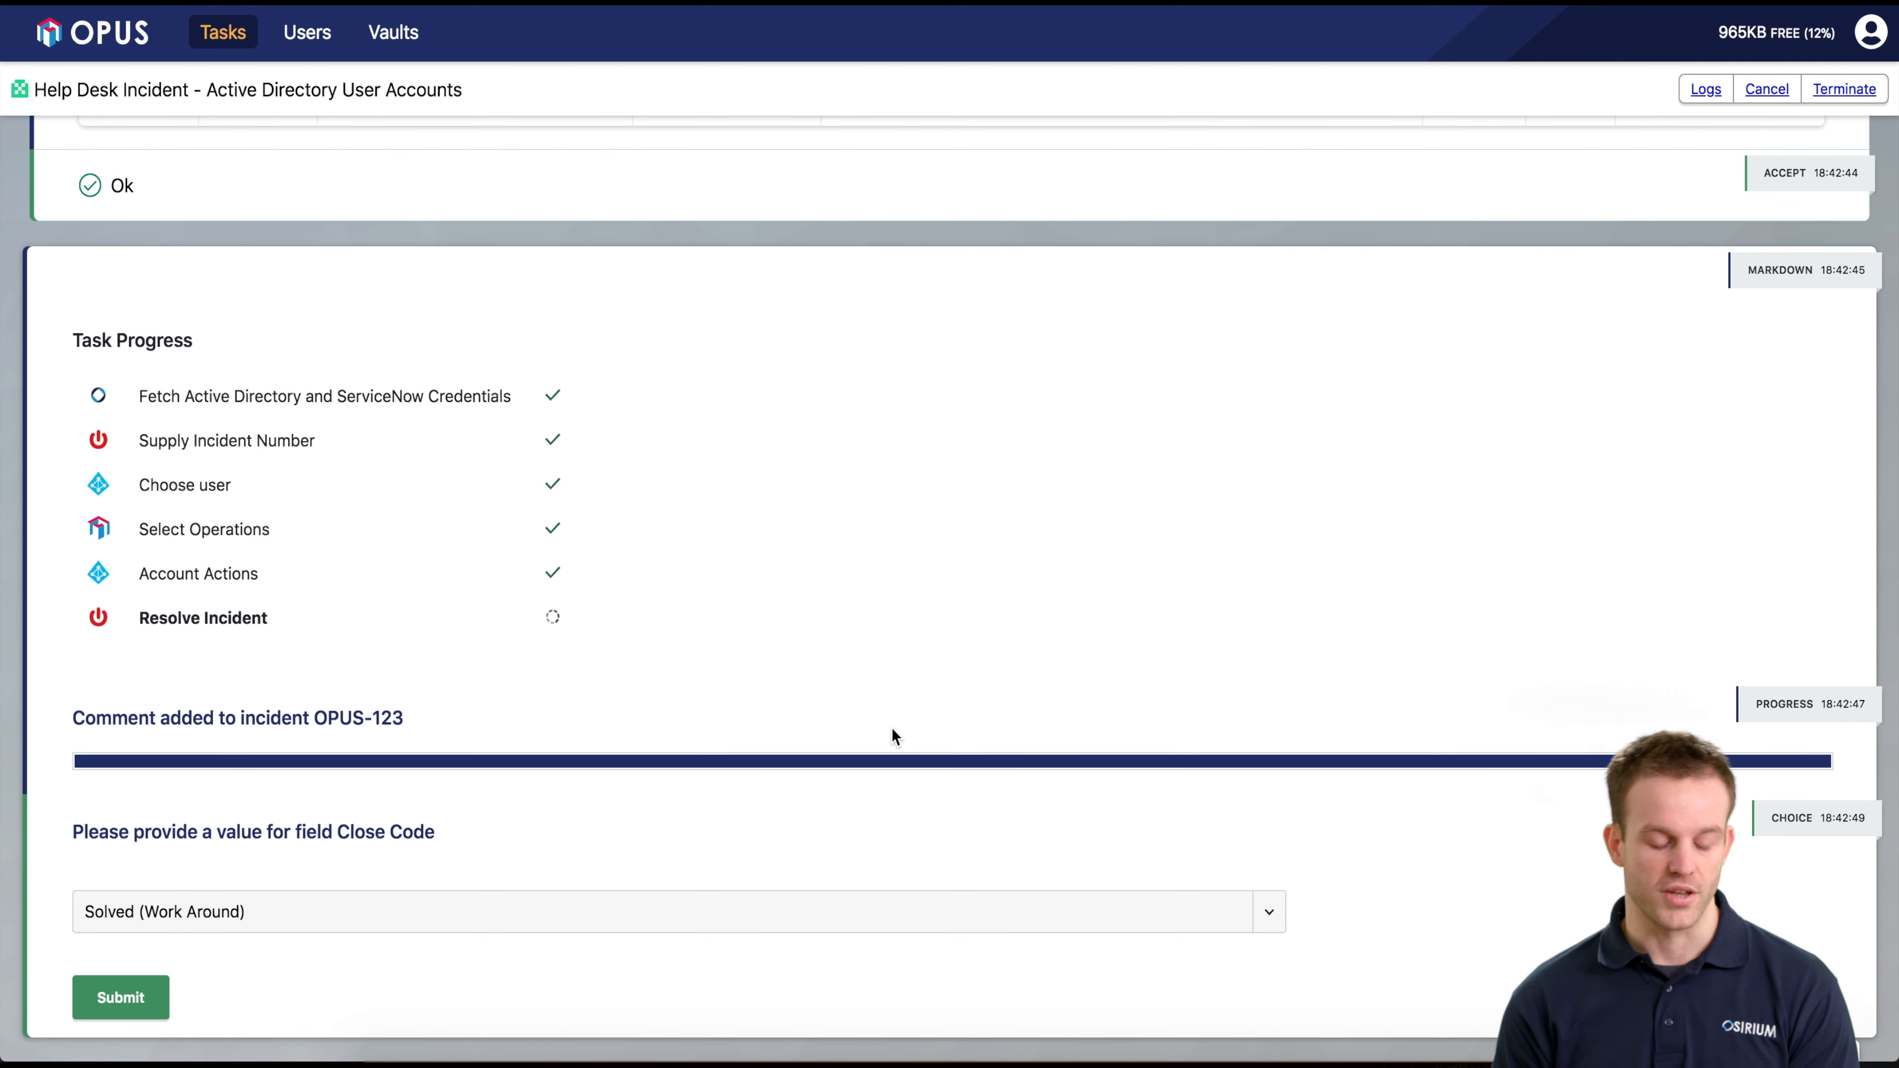
{"action": "left_click", "coordinate": [1265, 911]}
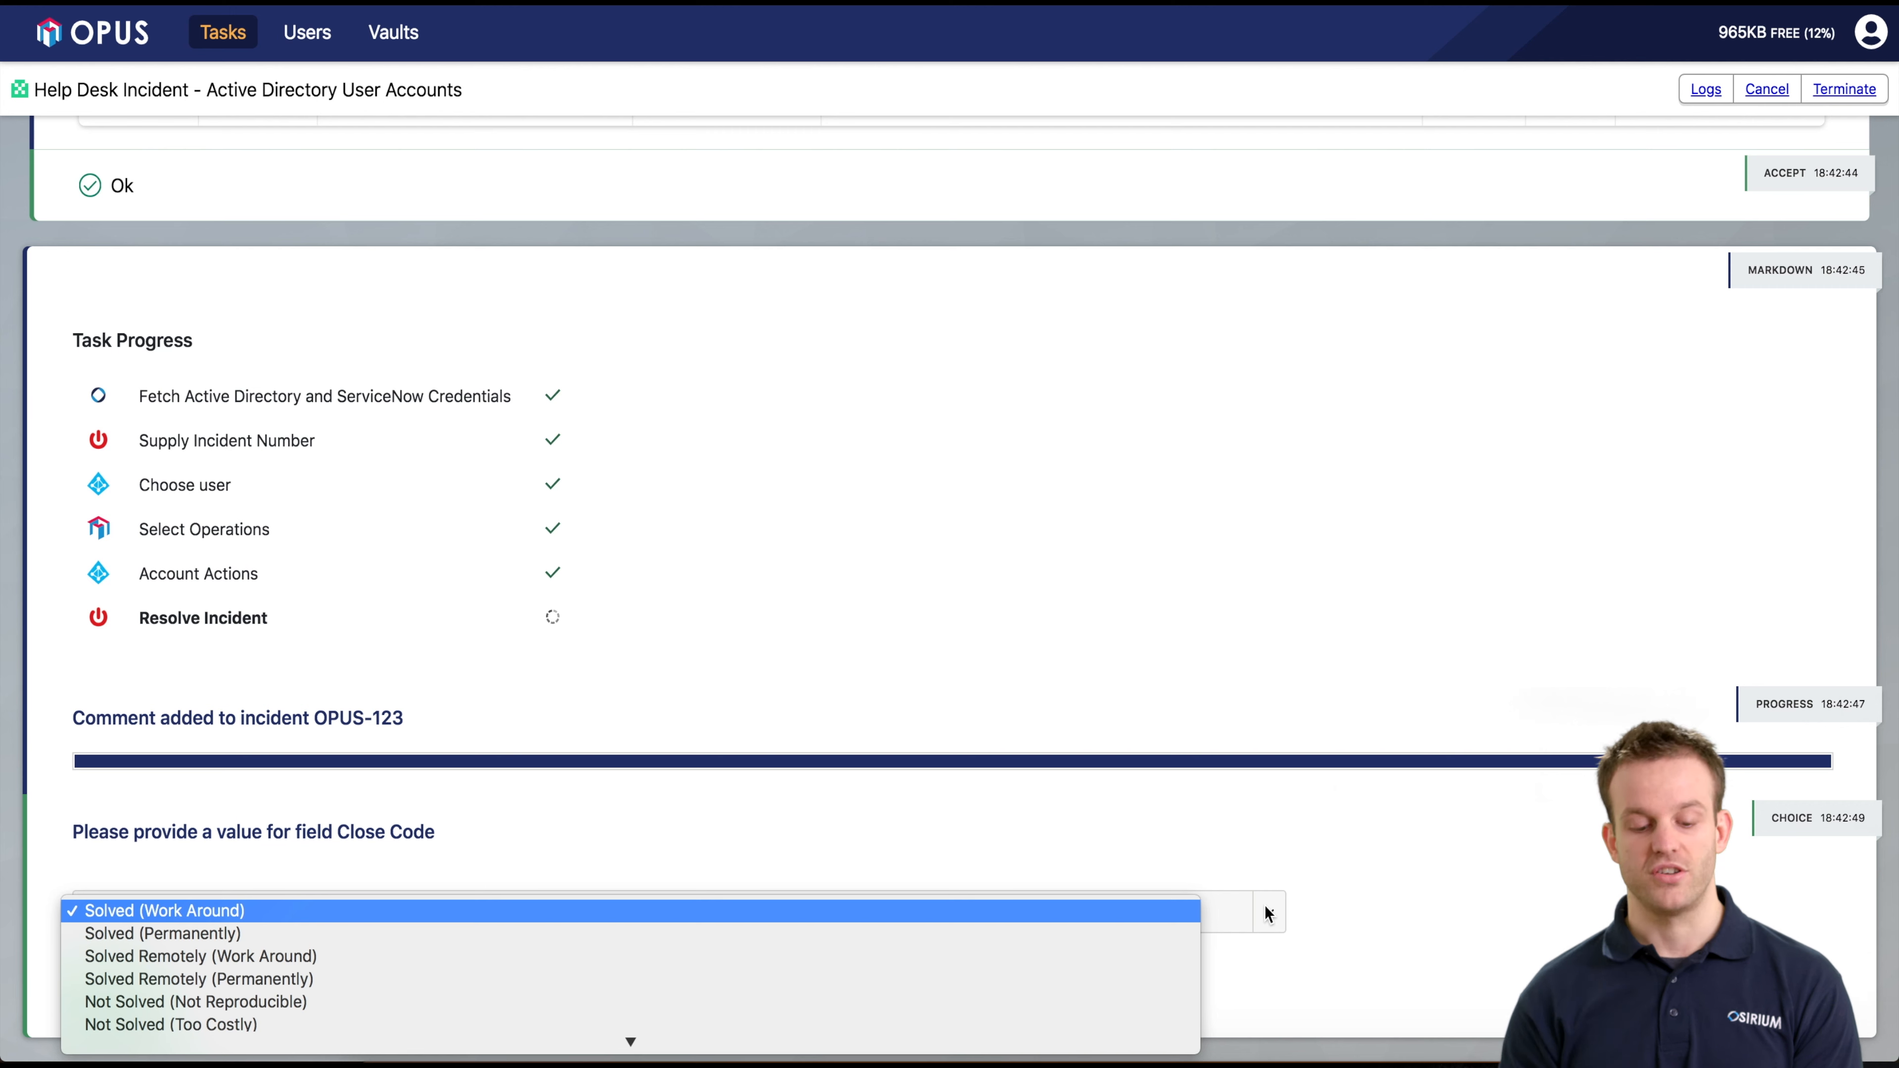
{"action": "left_click", "coordinate": [1029, 935]}
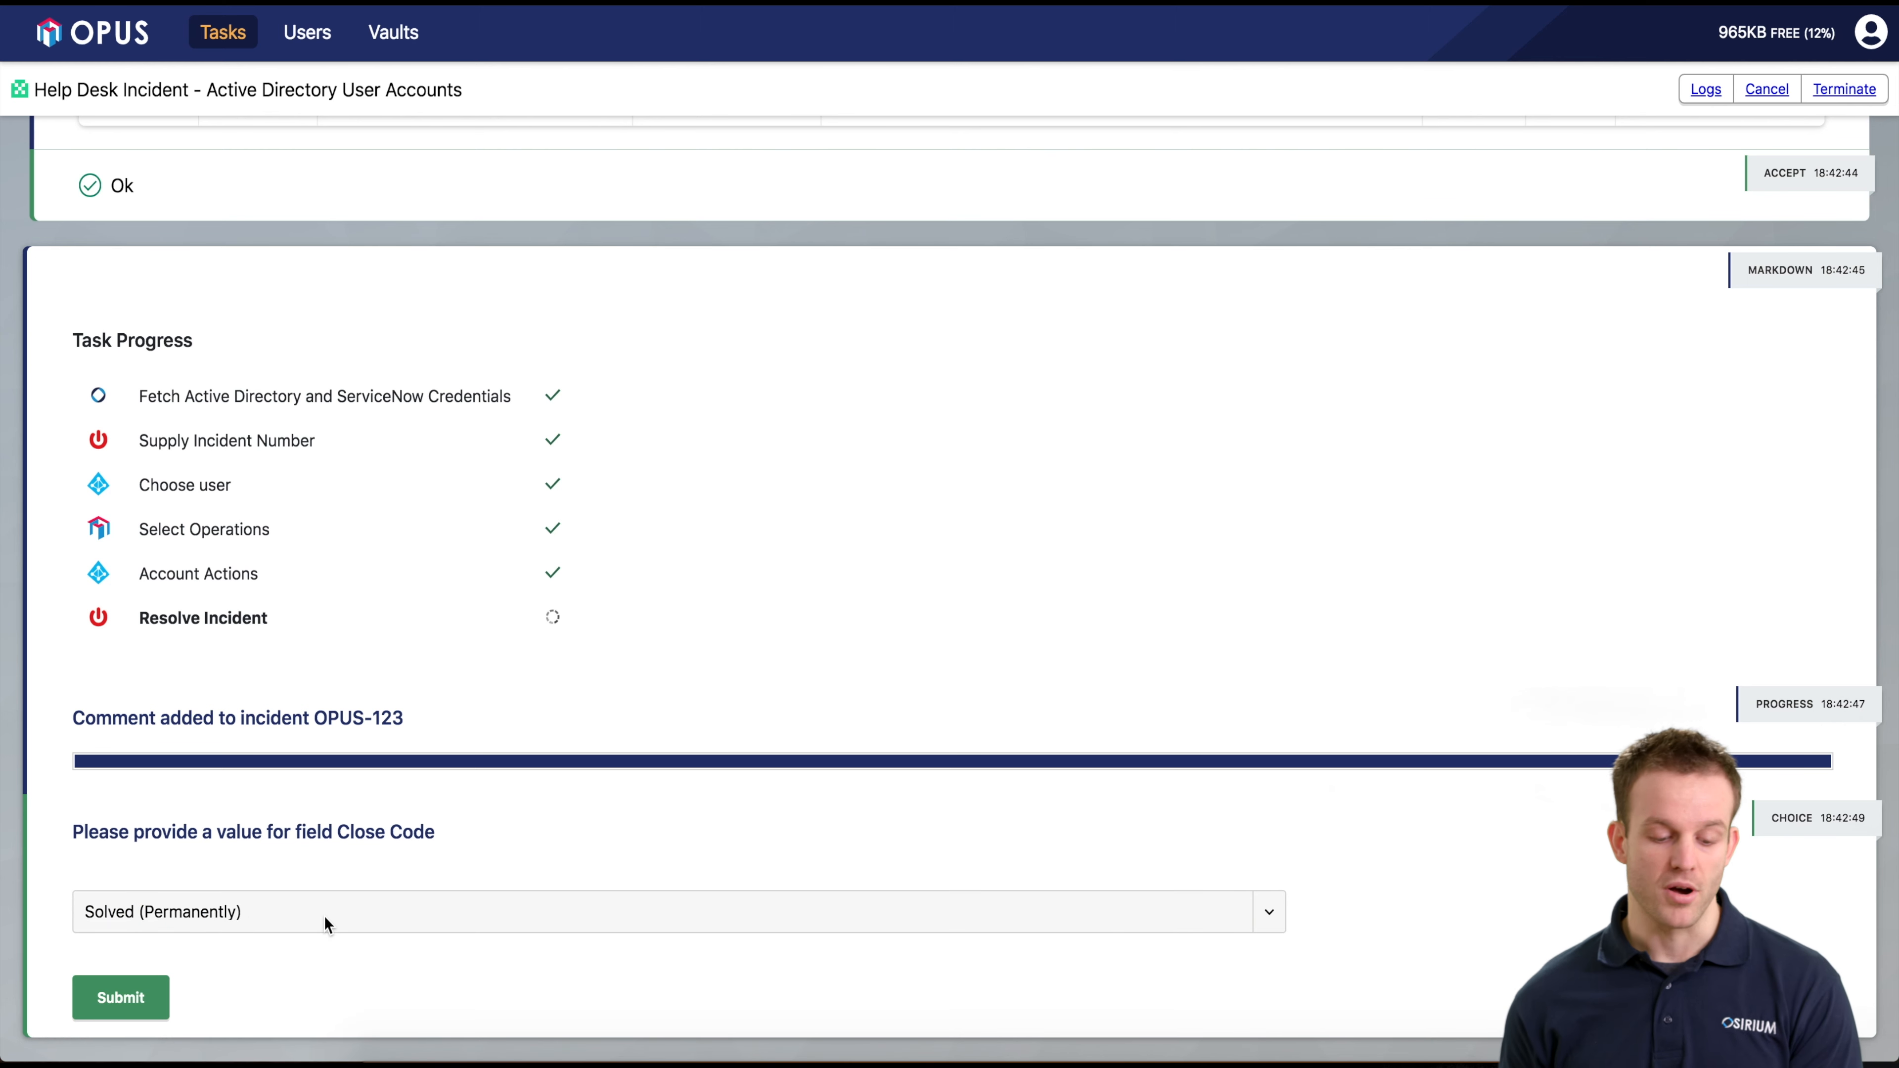
{"action": "left_click", "coordinate": [134, 1005]}
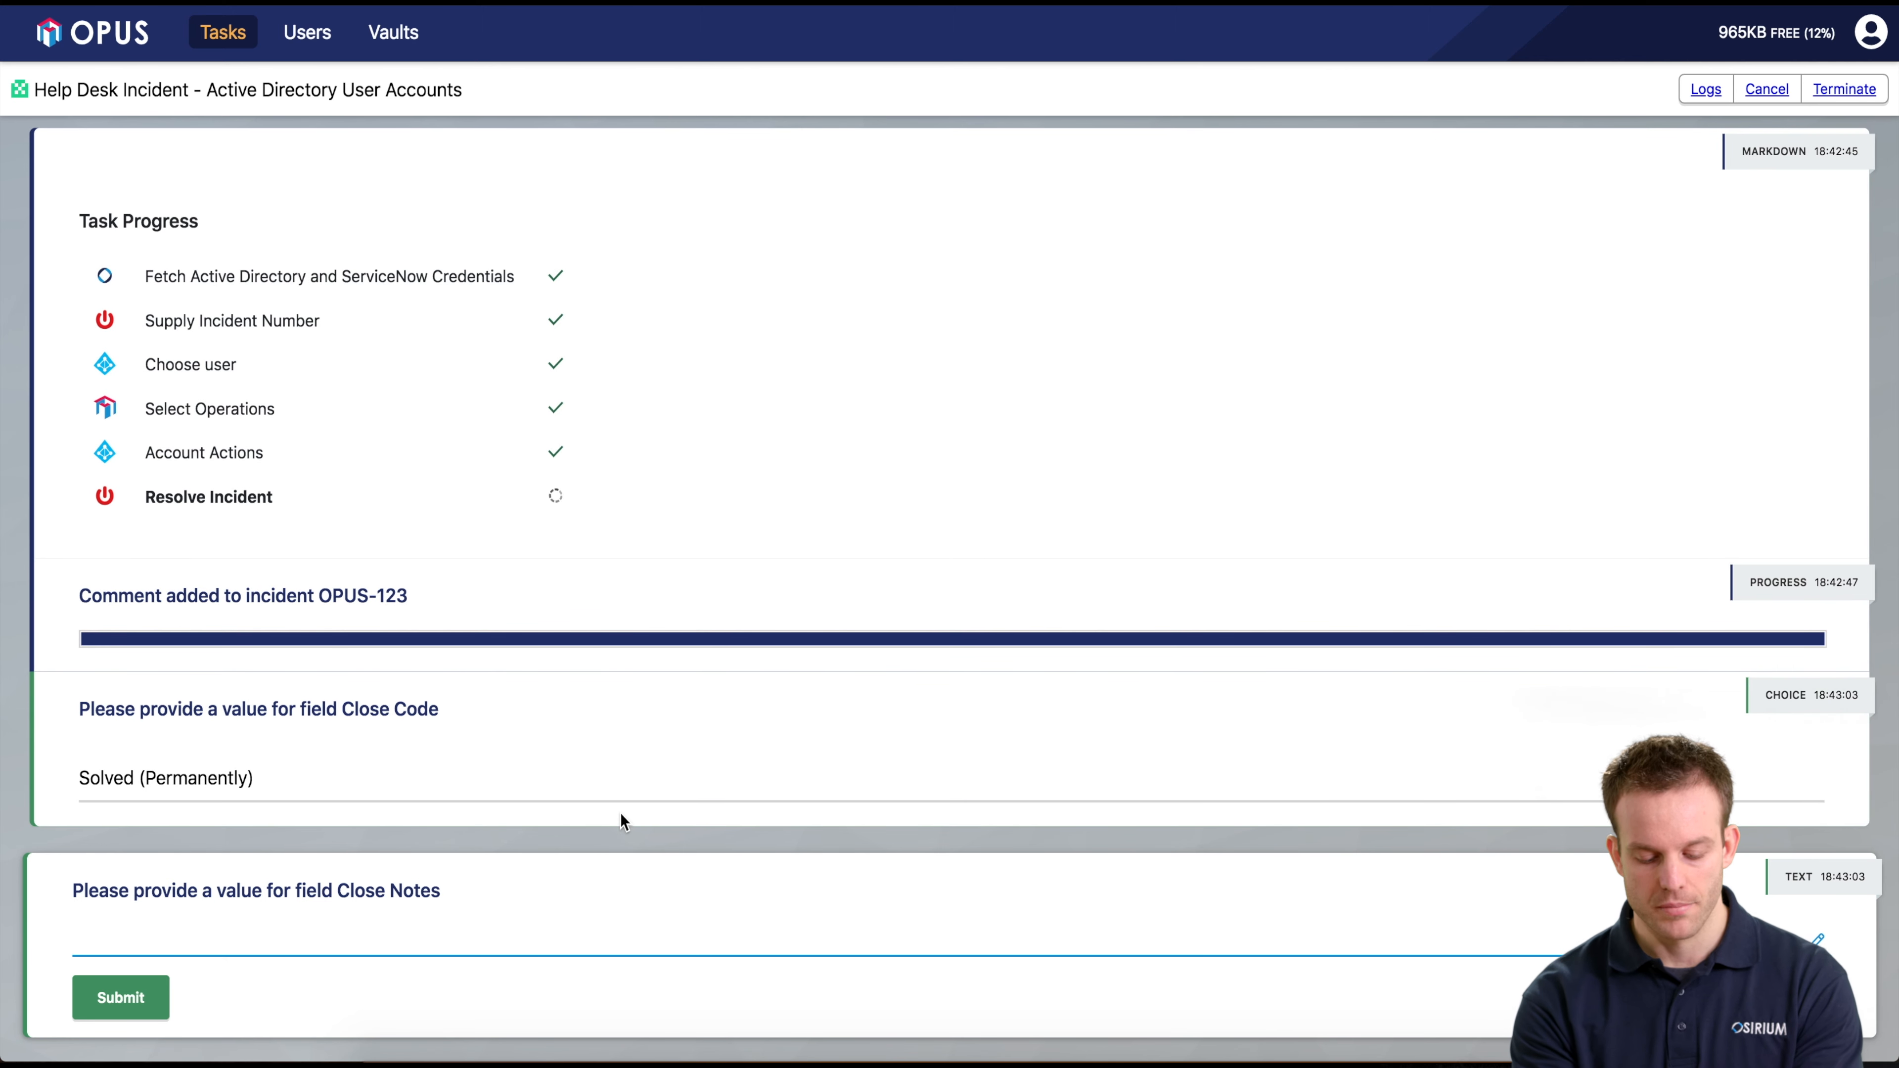
{"action": "type", "text": "Unlocke"}
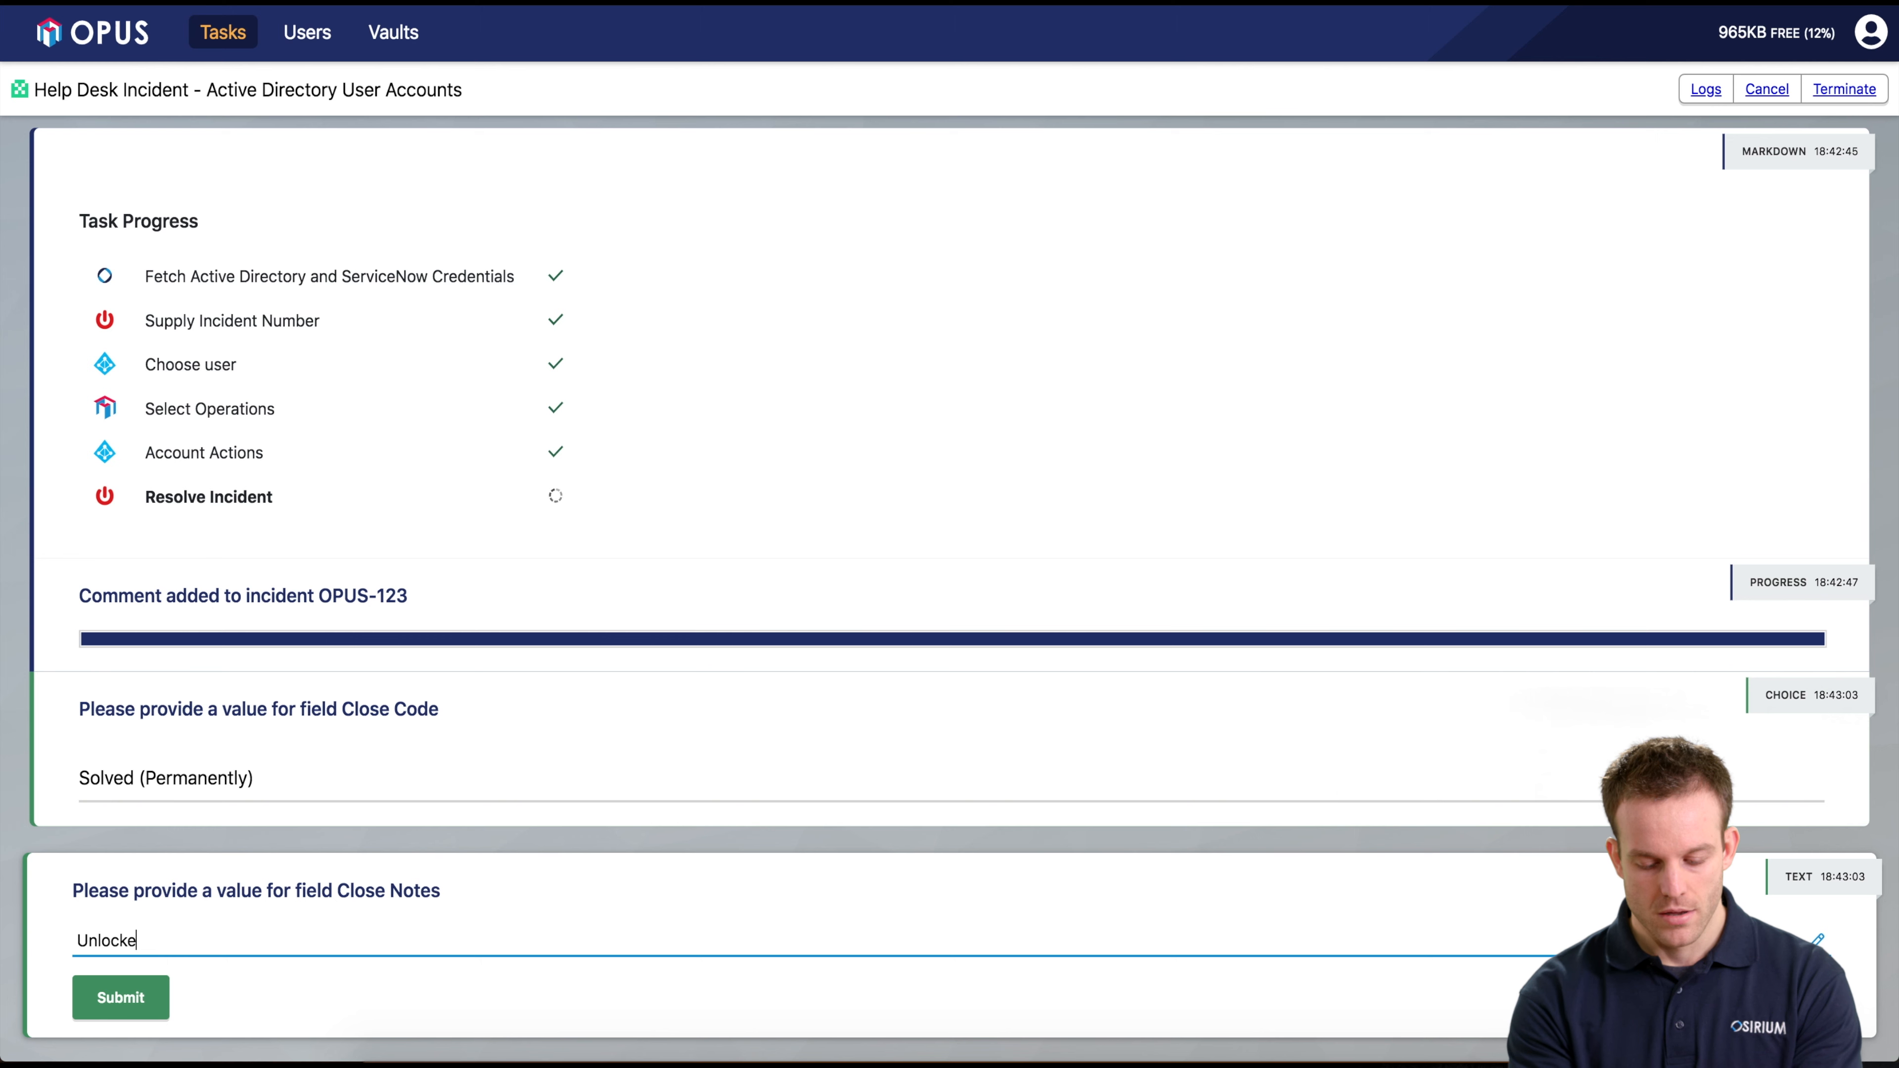
{"action": "type", "text": "d and reset acco"}
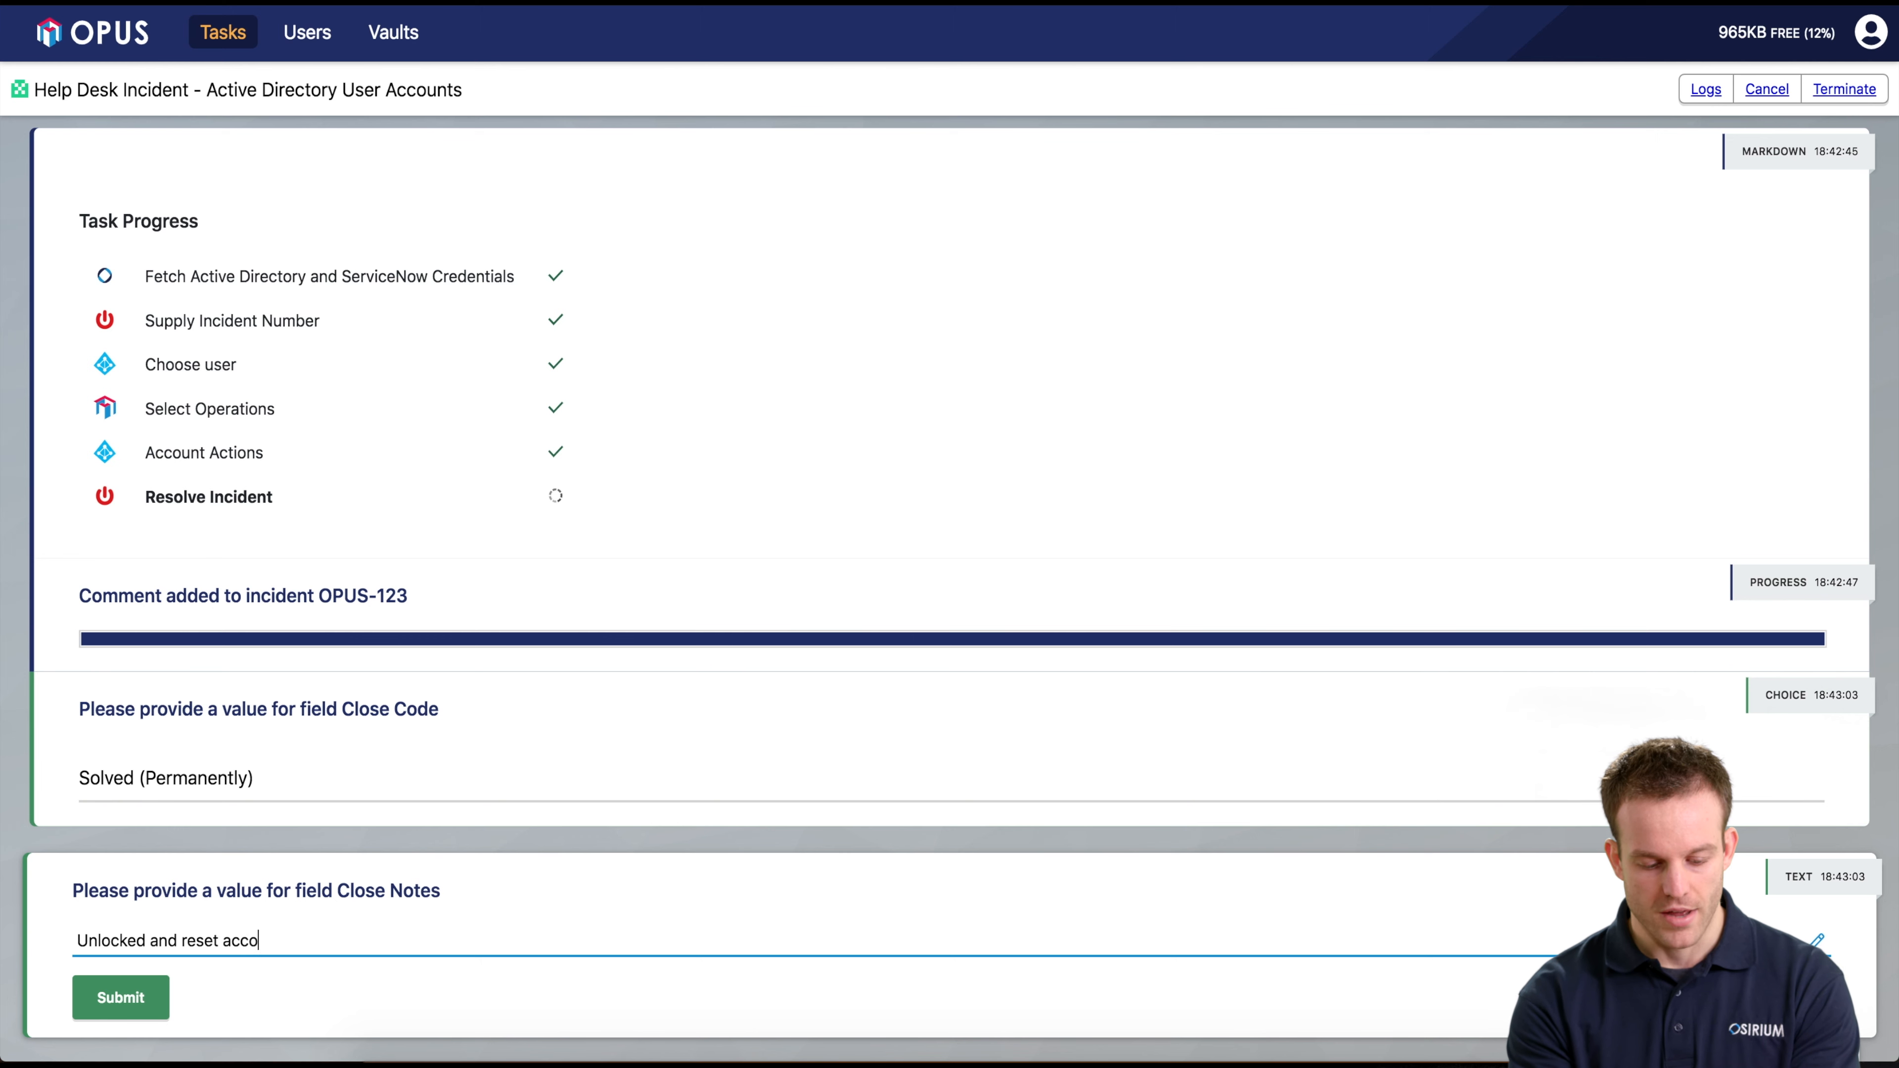
{"action": "type", "text": "unt via Opus"}
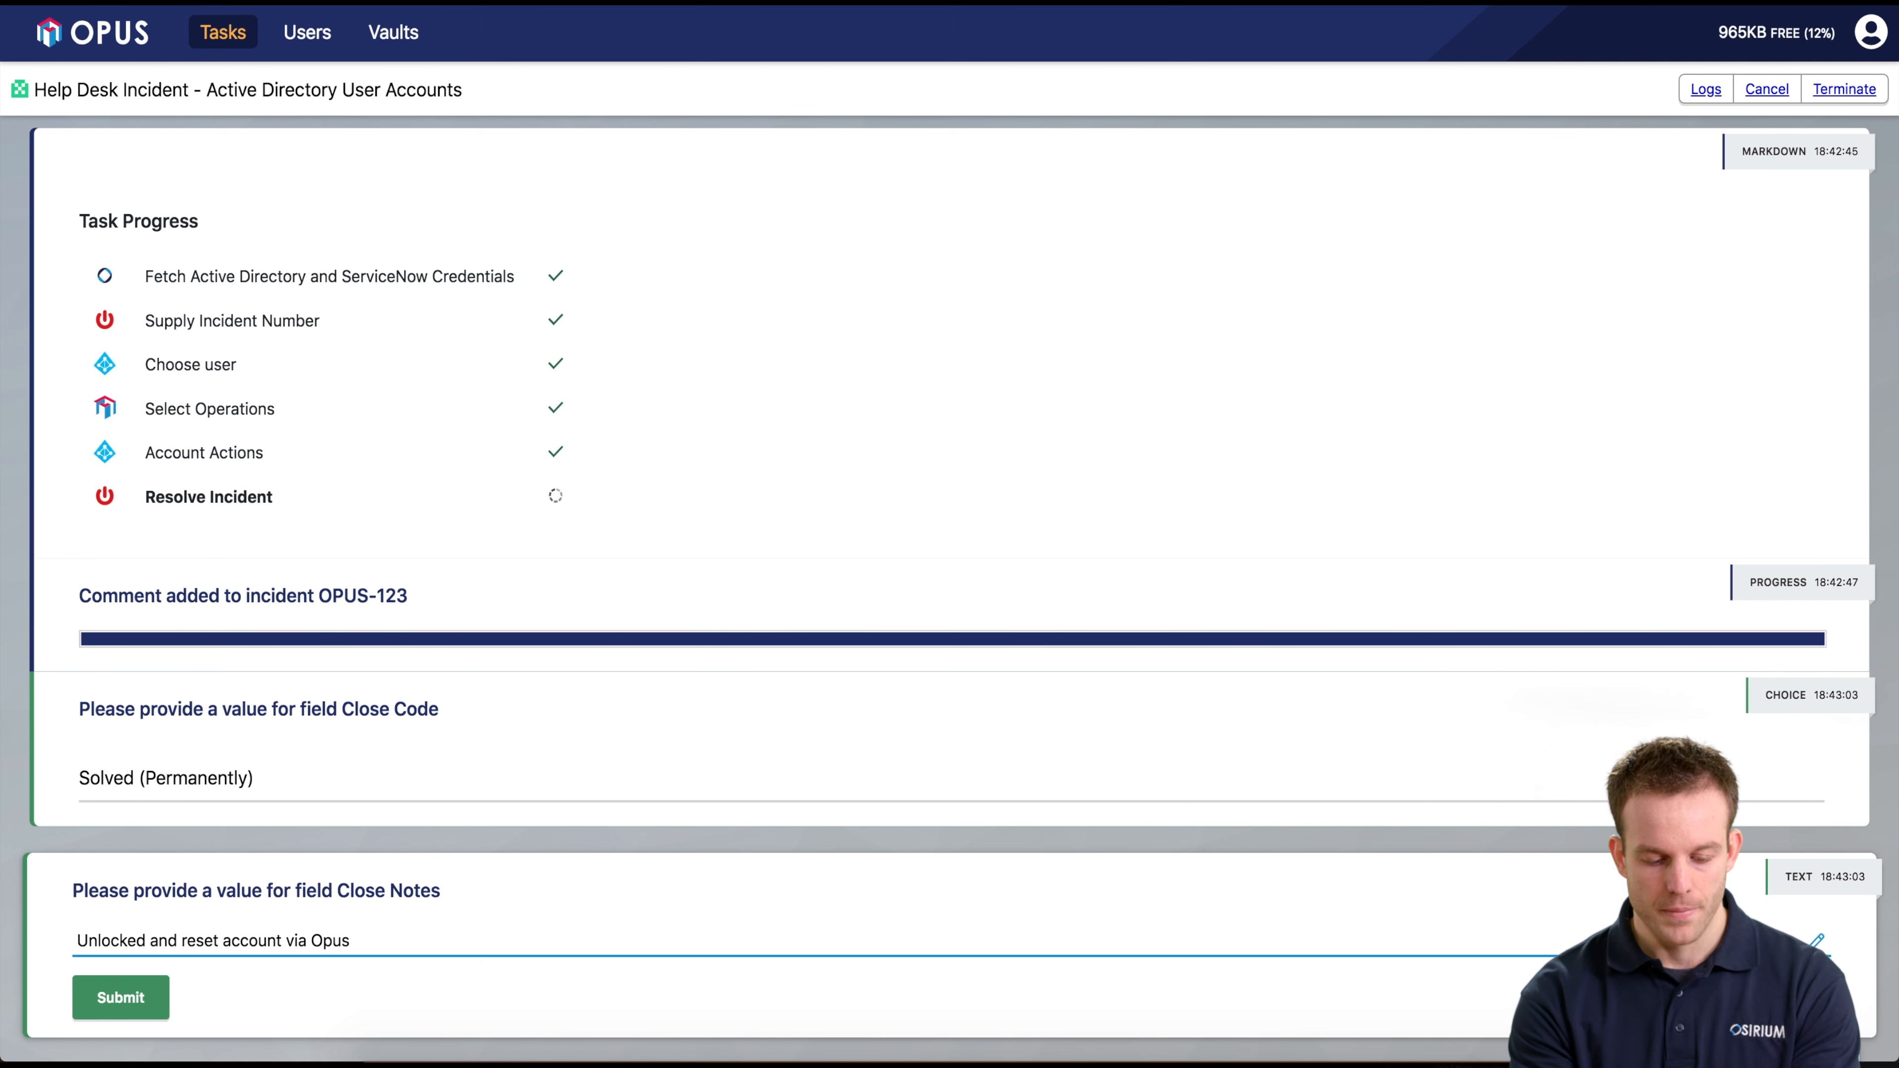
{"action": "left_click", "coordinate": [146, 1009]}
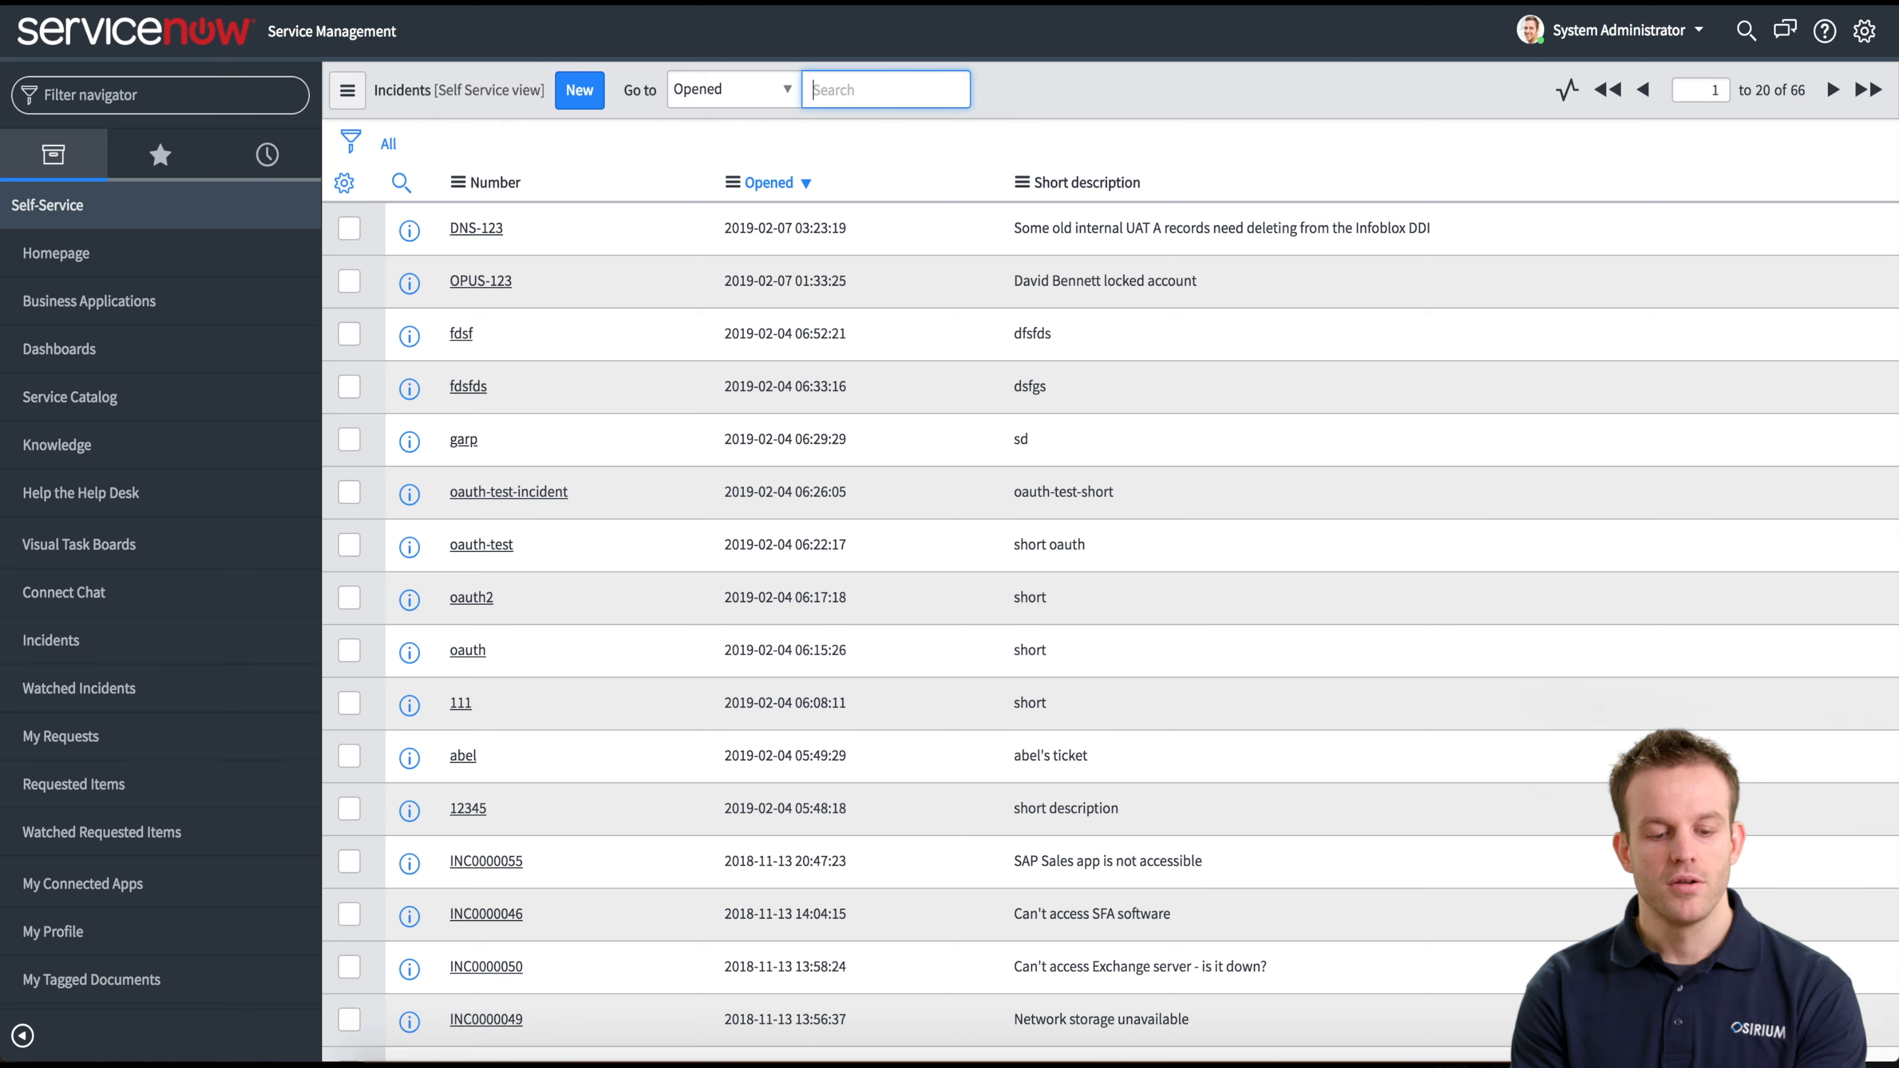
Step: Open OPUS-123 in ServiceNow and check the Resolved state and Opus unlock/reset comment
{"action": "left_click", "coordinate": [497, 282]}
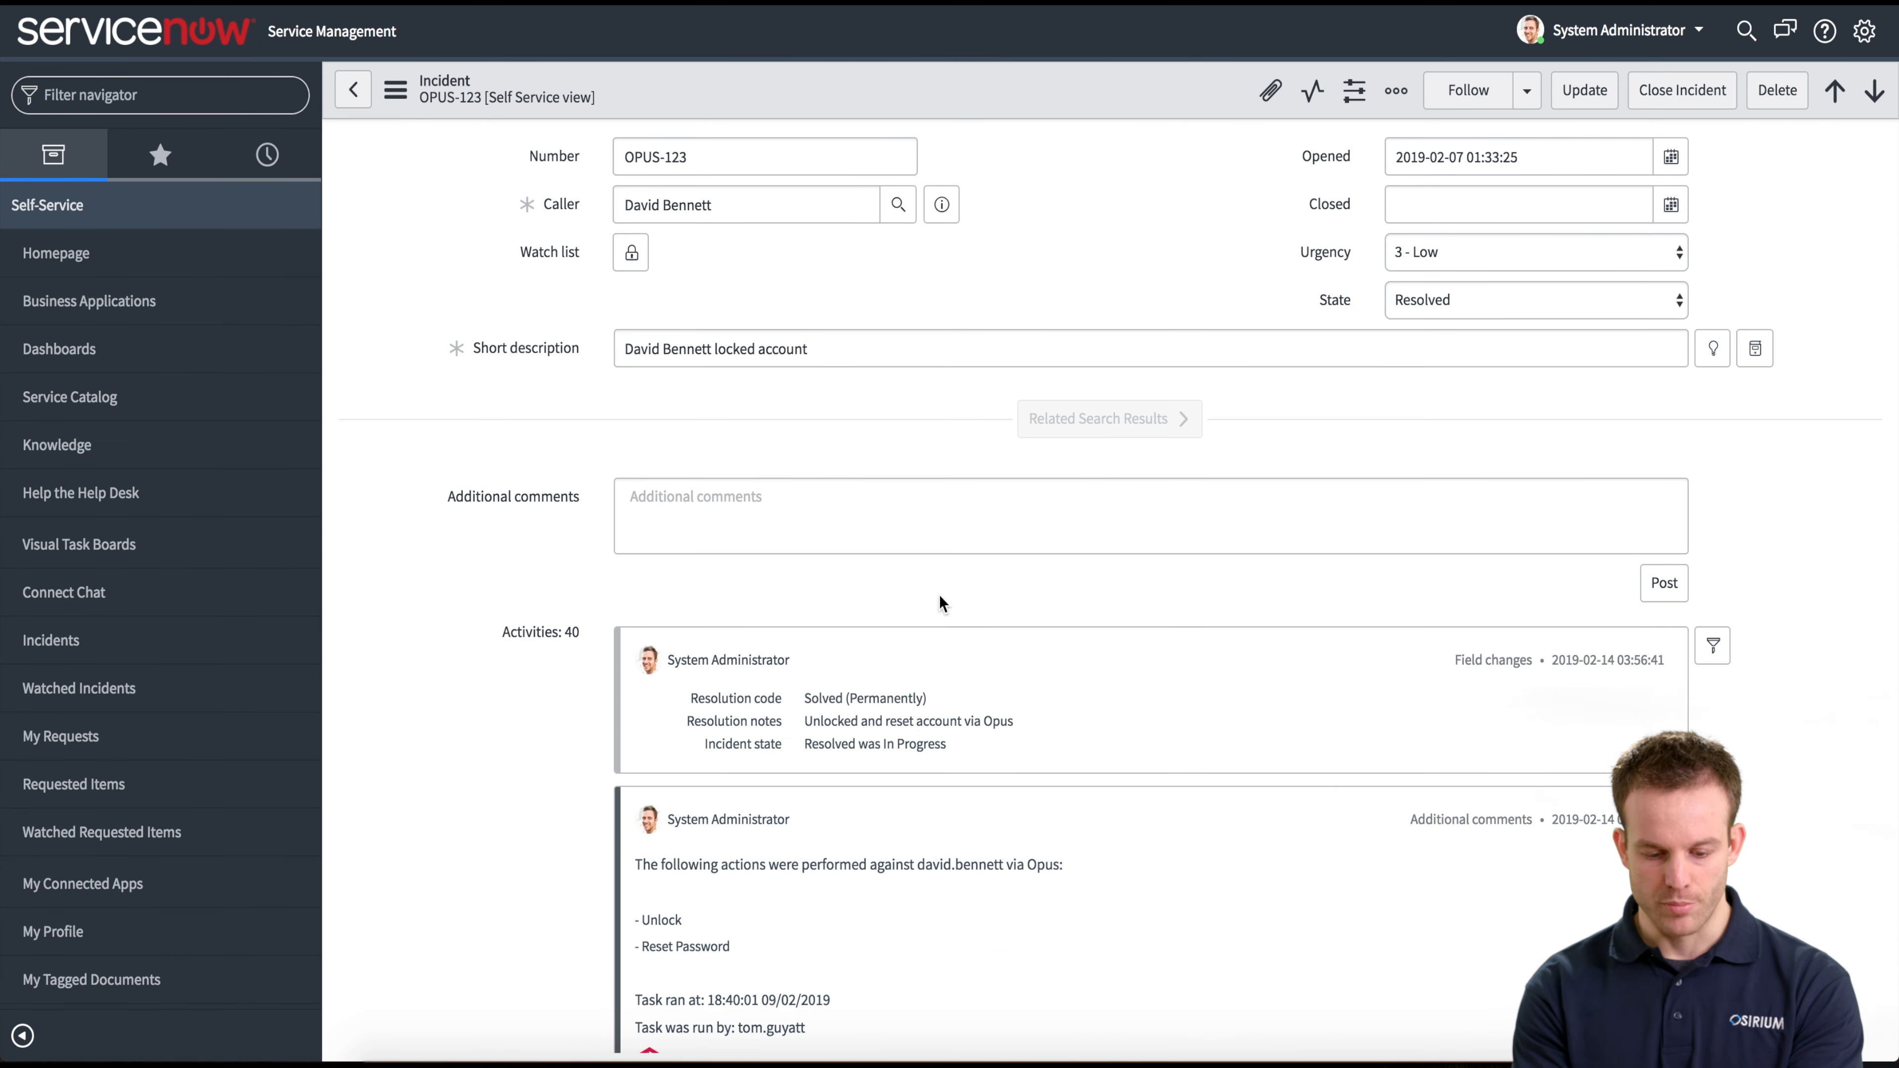
{"action": "scroll", "coordinate": [1717, 472], "scroll_direction": "down", "scroll_amount": 1}
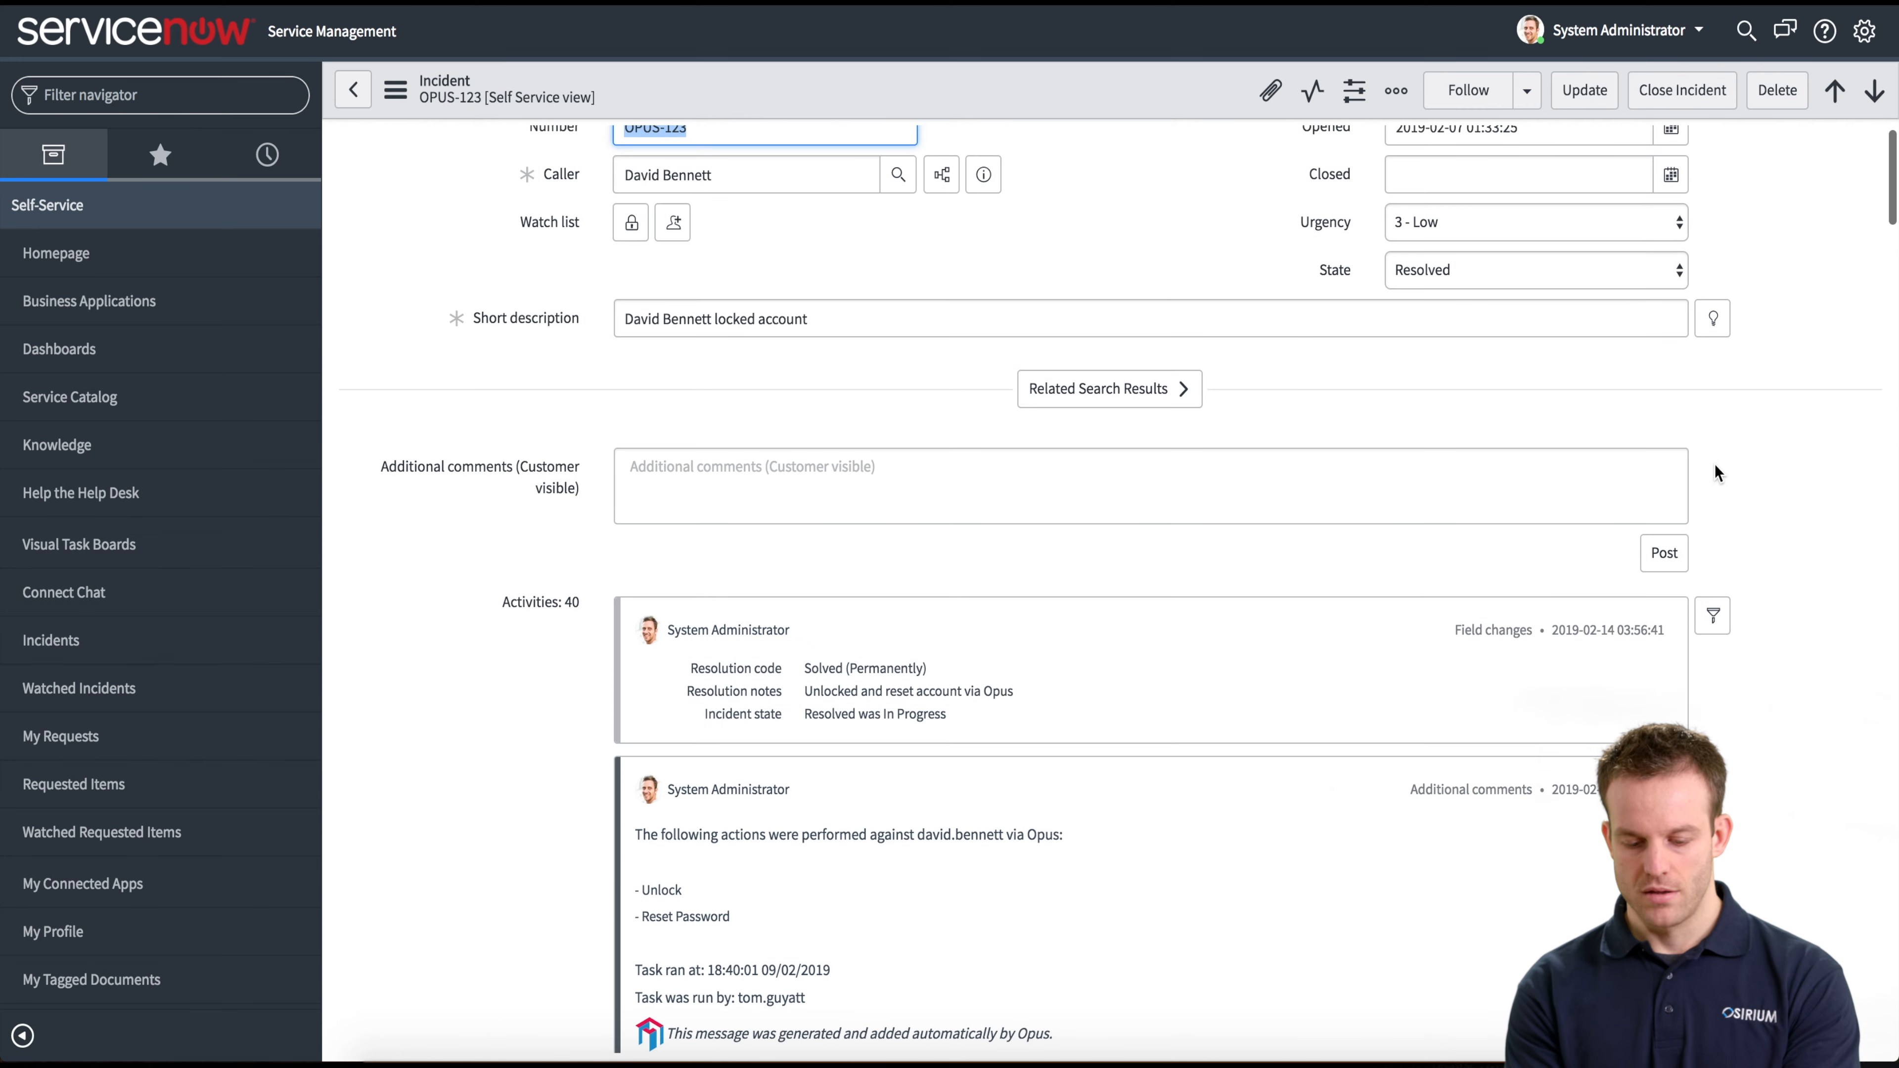
{"action": "scroll", "coordinate": [1805, 493], "scroll_direction": "down", "scroll_amount": 1}
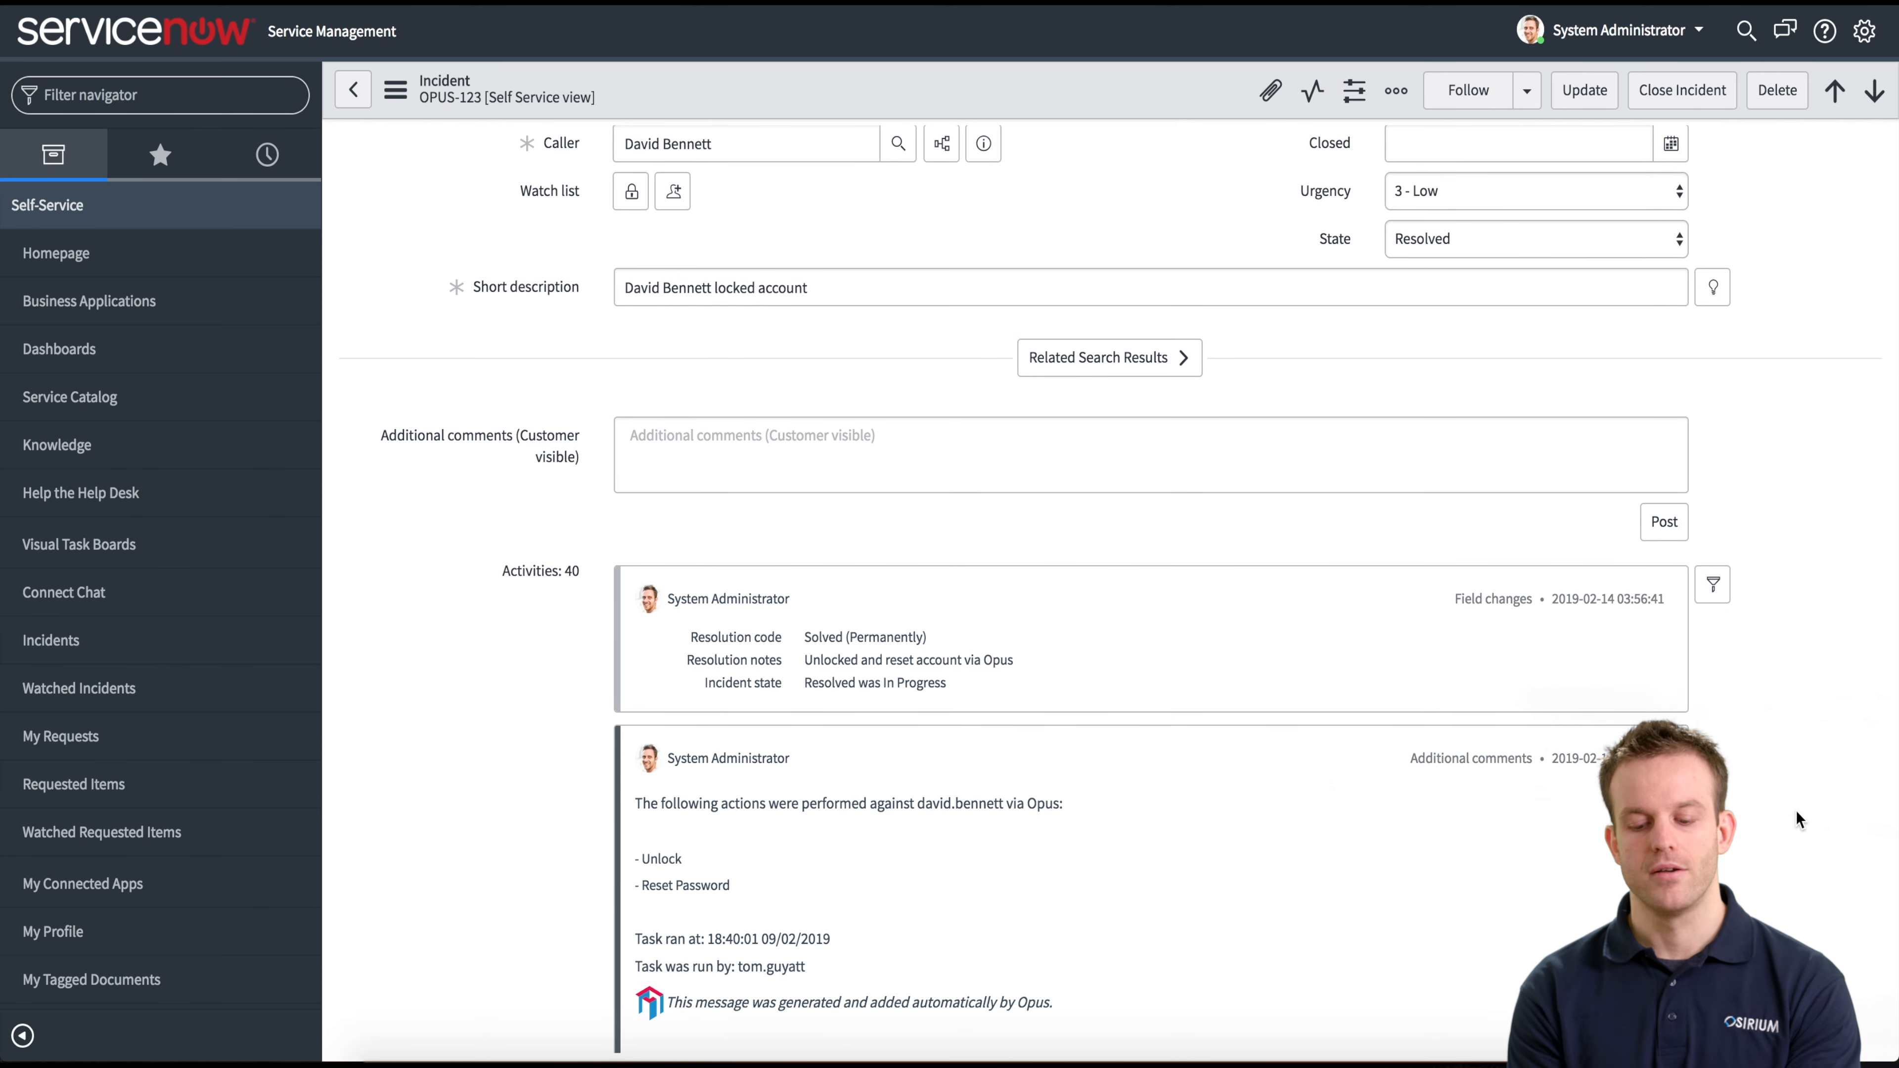
{"action": "scroll", "coordinate": [1798, 819], "scroll_direction": "down", "scroll_amount": 1}
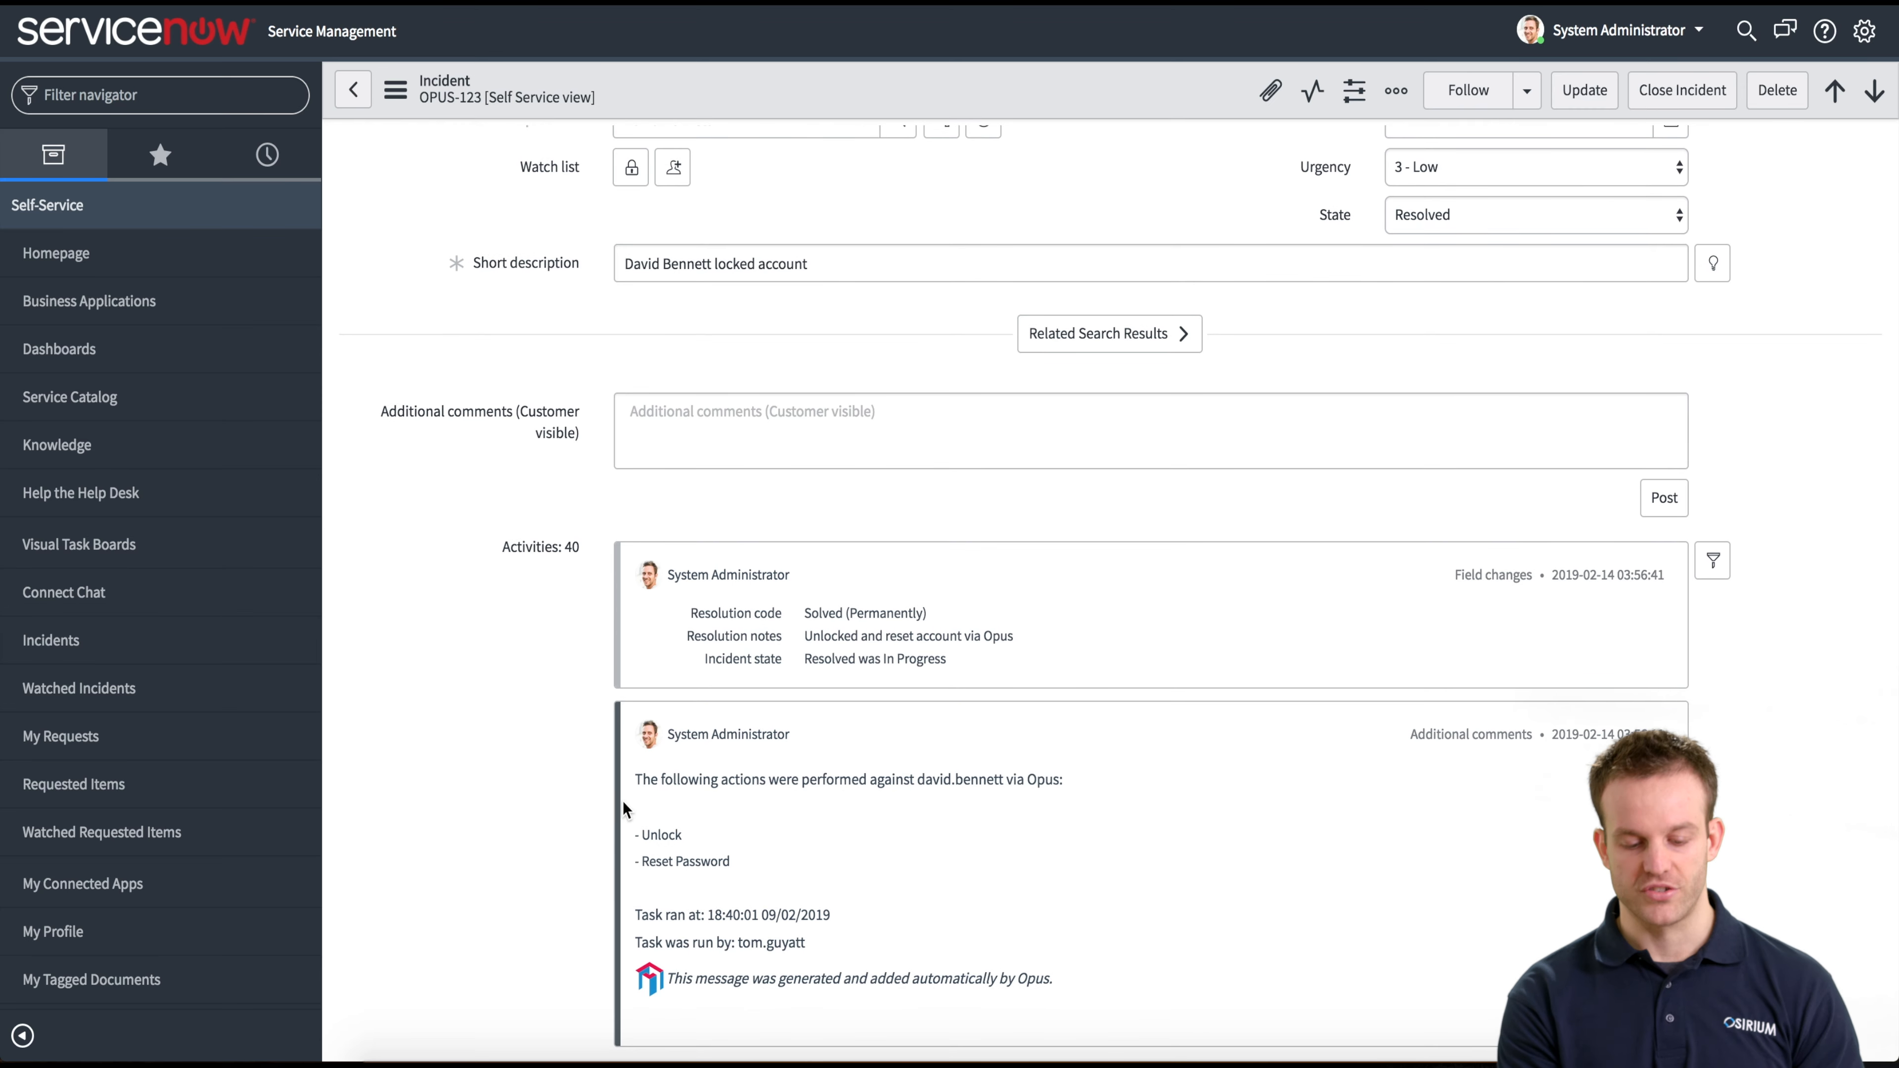